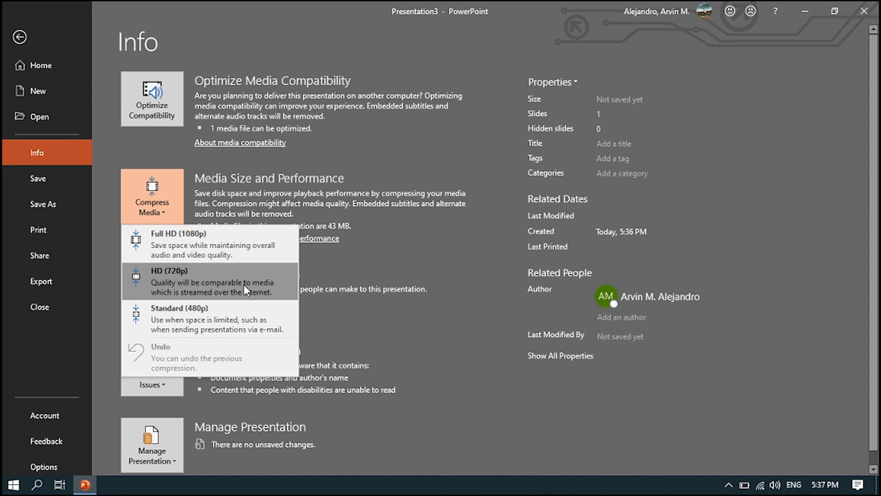
- Compress the presentation's media to HD (720p) quality
click(244, 287)
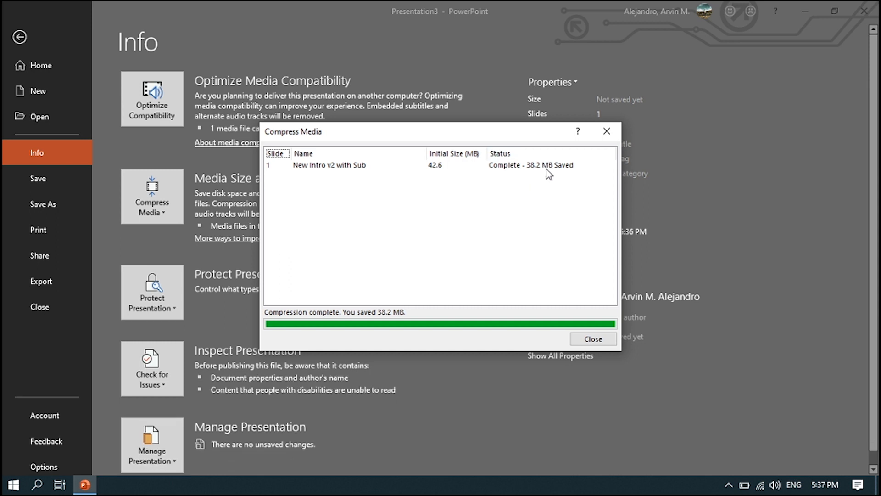
click(600, 340)
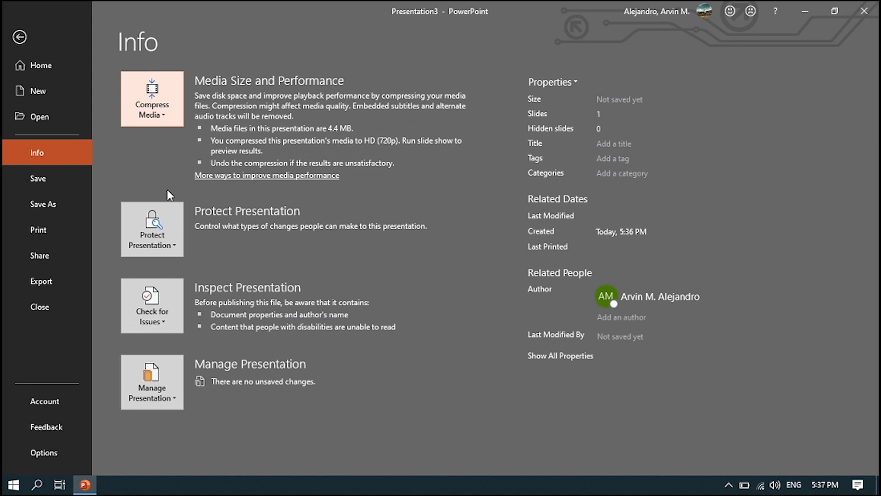
click(58, 185)
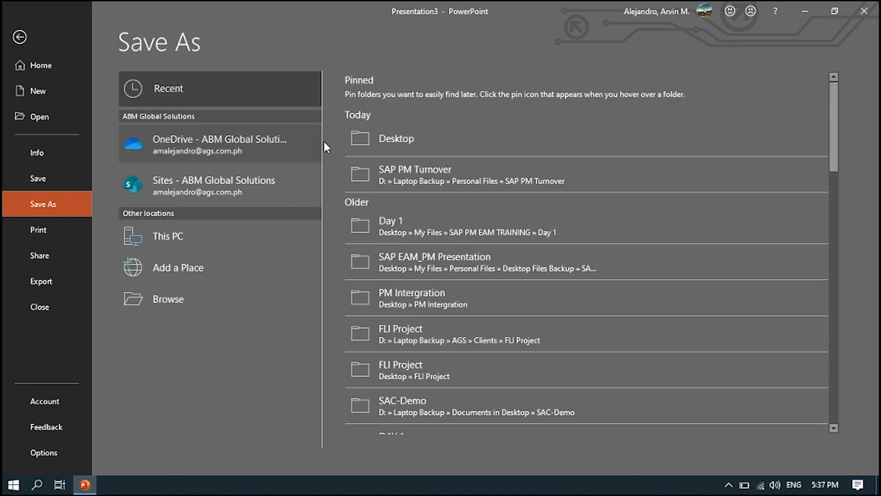
click(348, 139)
click(417, 99)
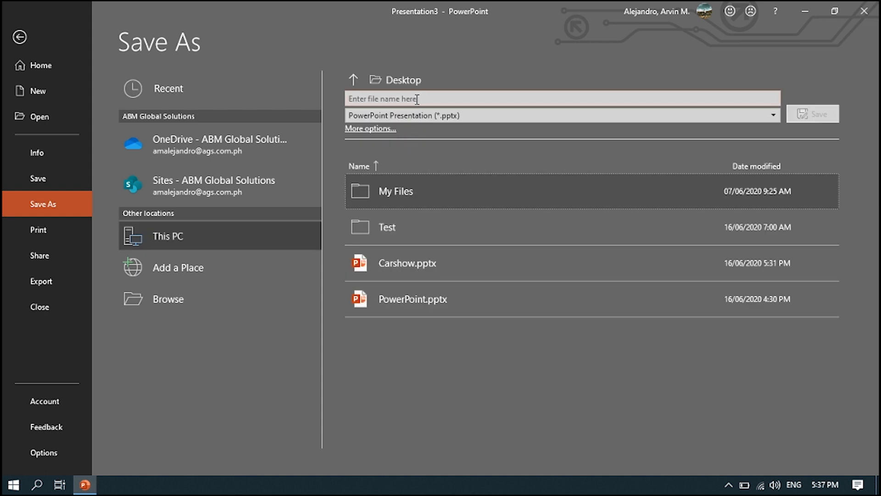
click(417, 99)
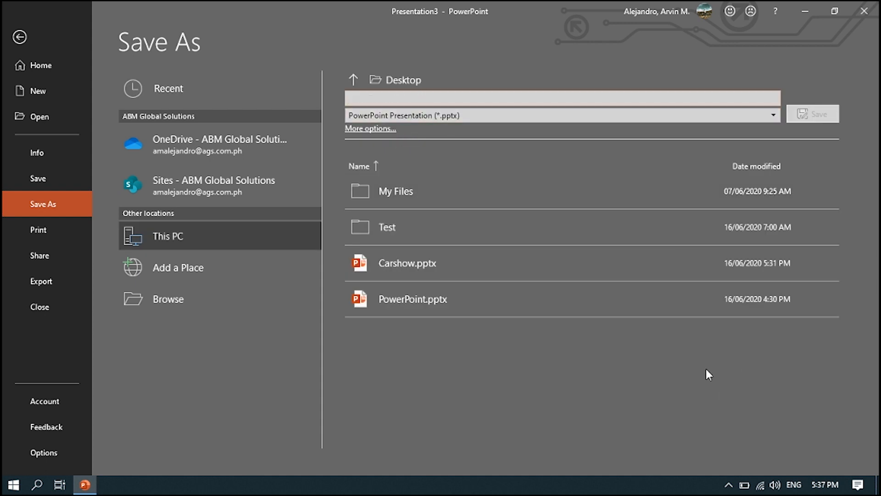
text(Video)
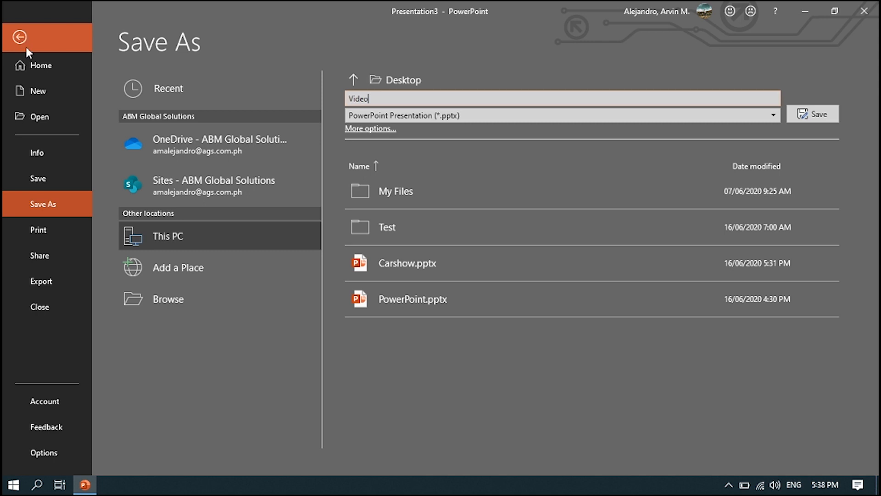
- Undo the previous compression of the presentation's media
click(62, 146)
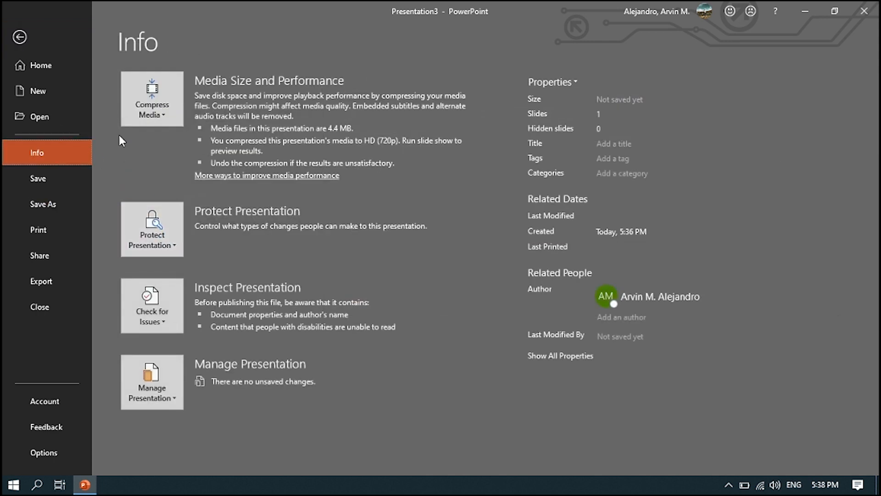
click(142, 115)
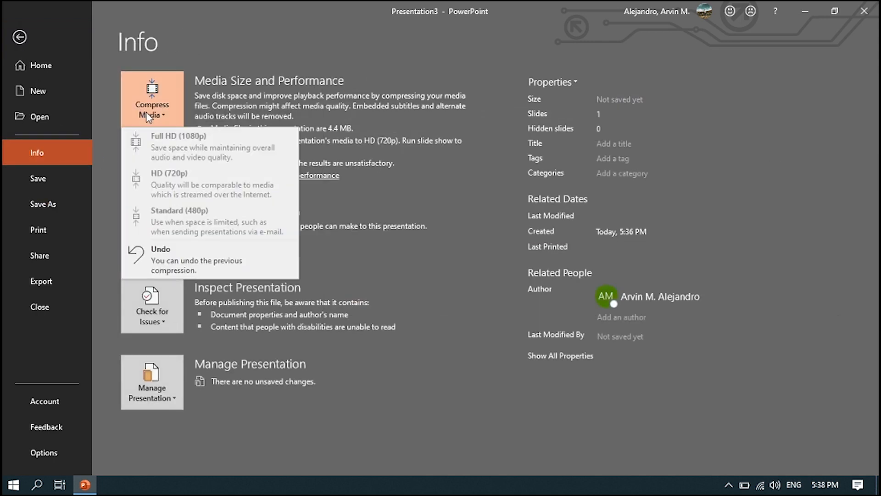
click(193, 262)
- Compress the presentation's media to Standard (480p) quality
click(170, 208)
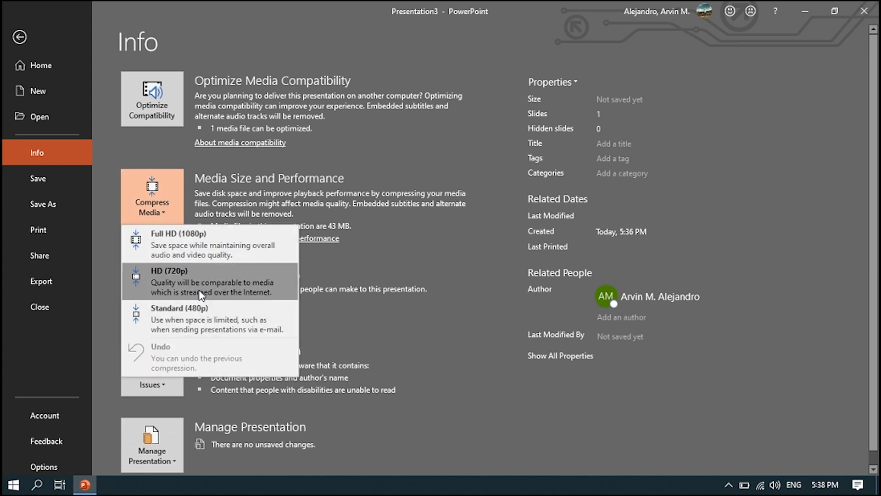
click(207, 323)
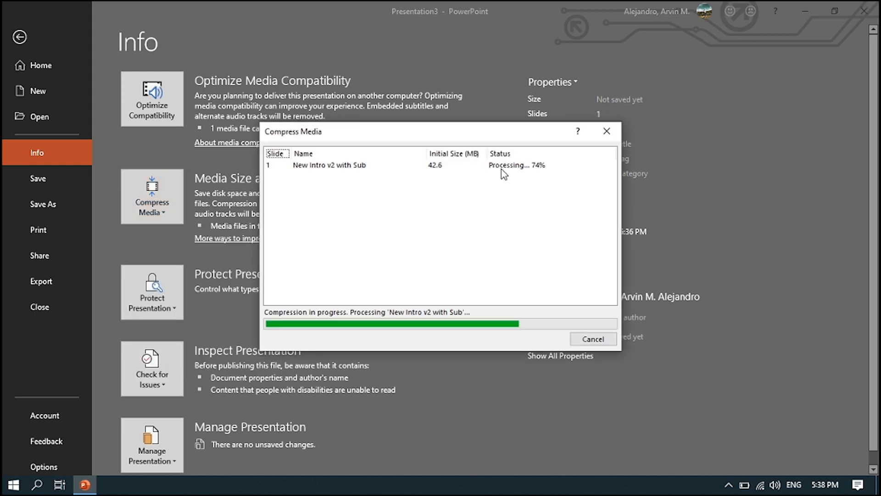
click(589, 340)
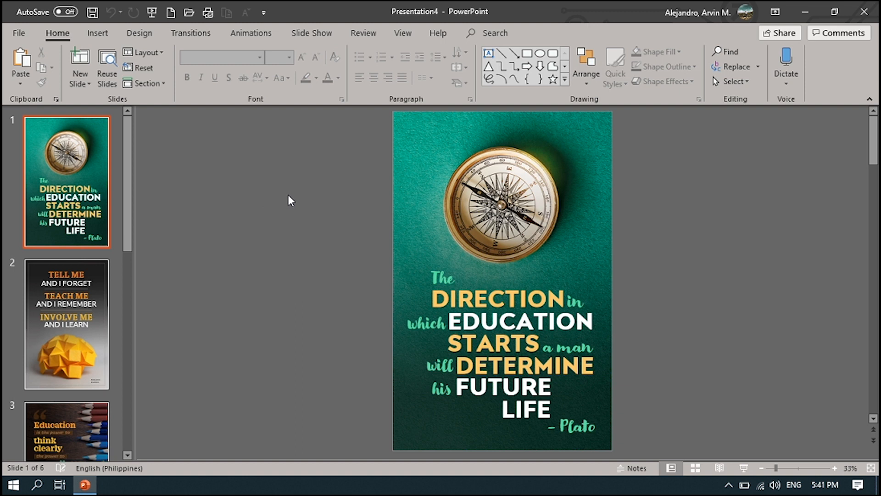
- Open the Create a Video export settings for the quote-slides presentation and review the available video qualities
drag(132, 212, 115, 191)
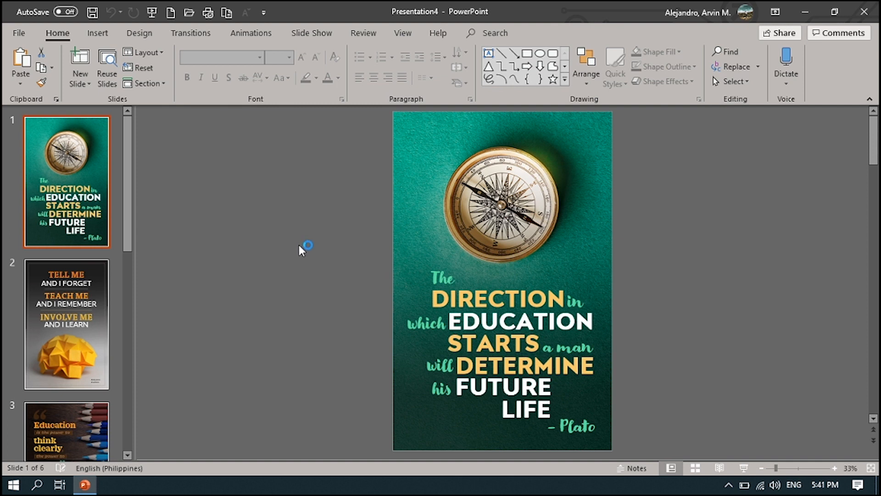
click(19, 33)
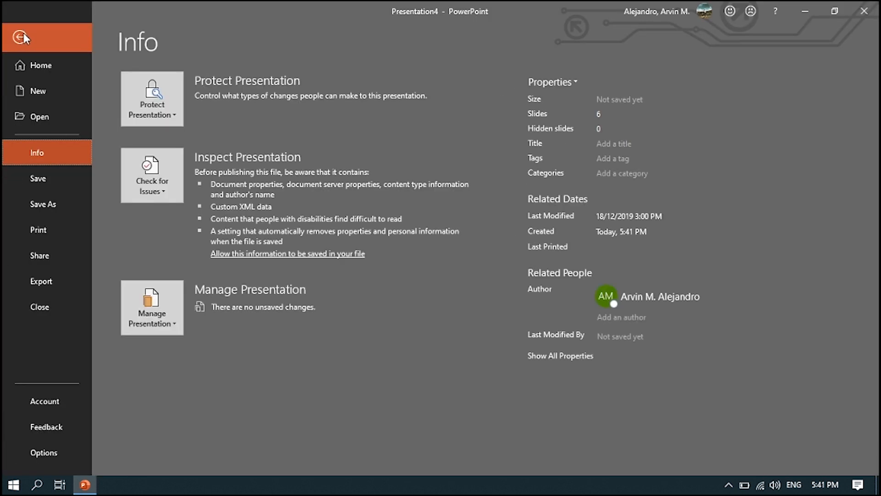
click(70, 281)
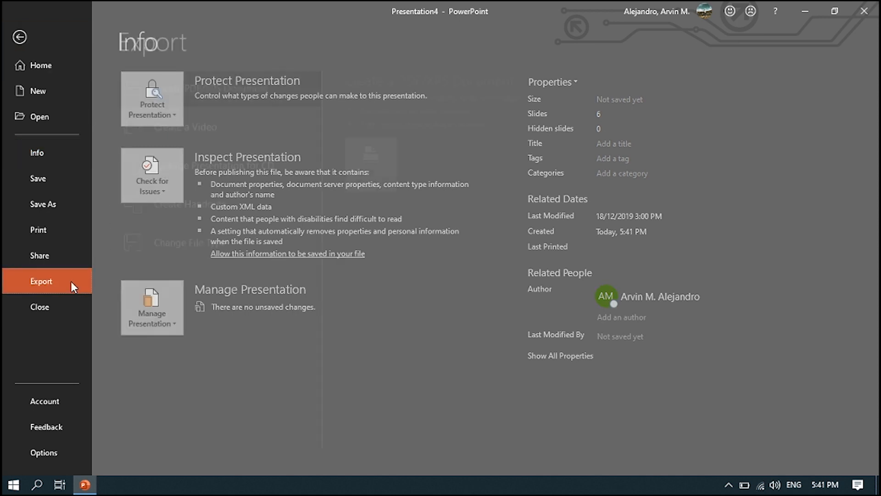
click(211, 126)
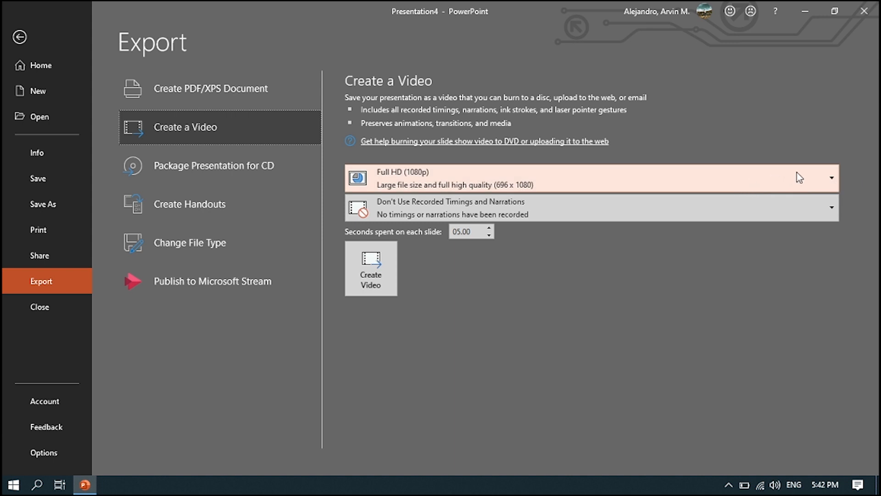
click(834, 178)
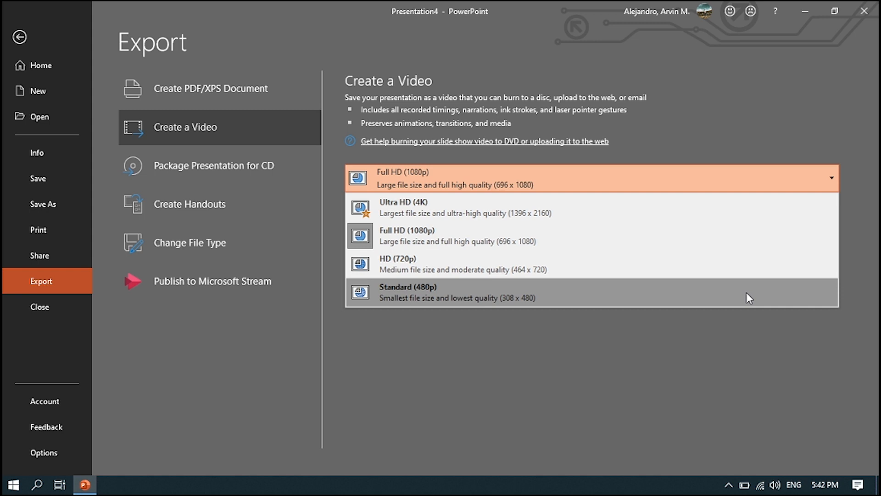
click(595, 326)
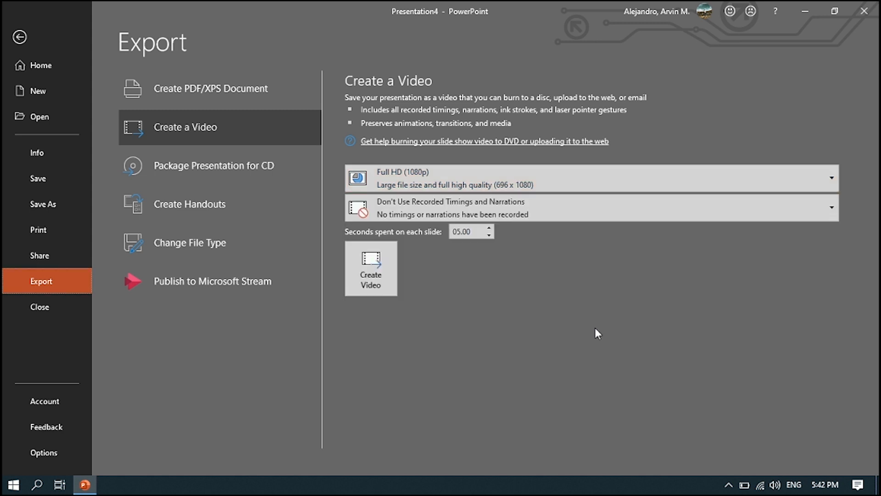
- Open the recorder for timings and narrations, examine its options for clearing recordings, and close it
click(545, 216)
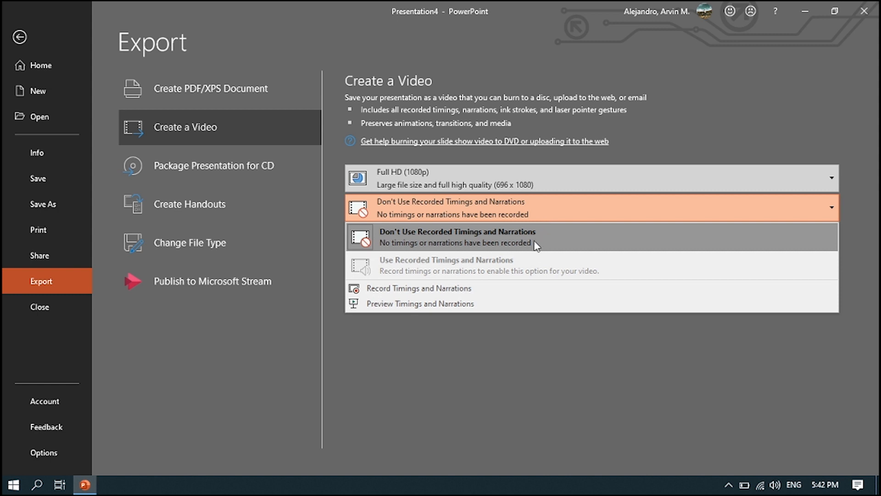
click(482, 289)
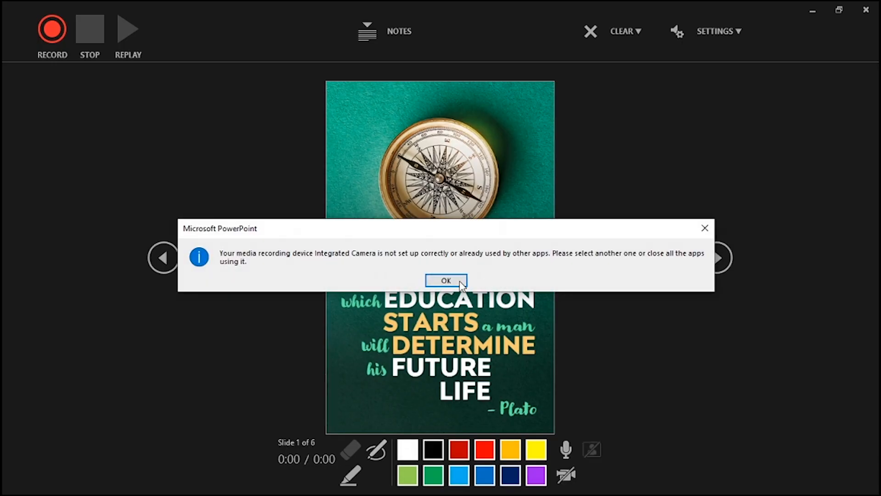
click(437, 283)
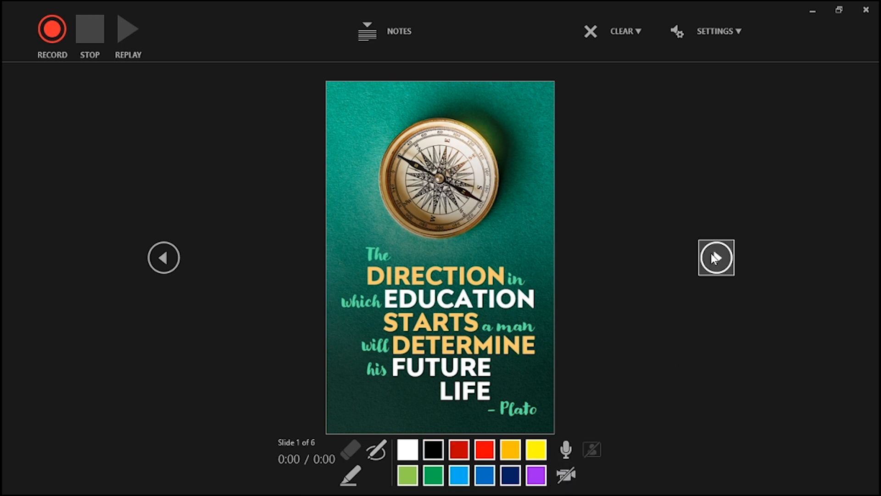
click(589, 36)
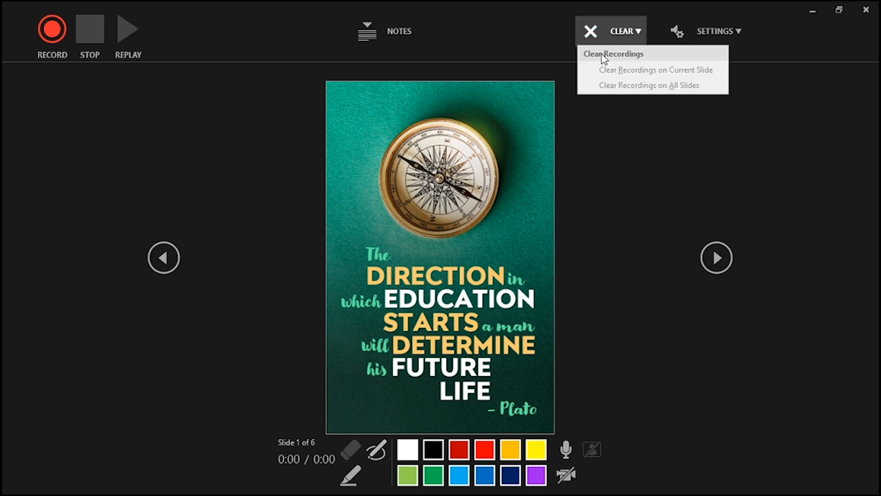
click(870, 36)
click(866, 10)
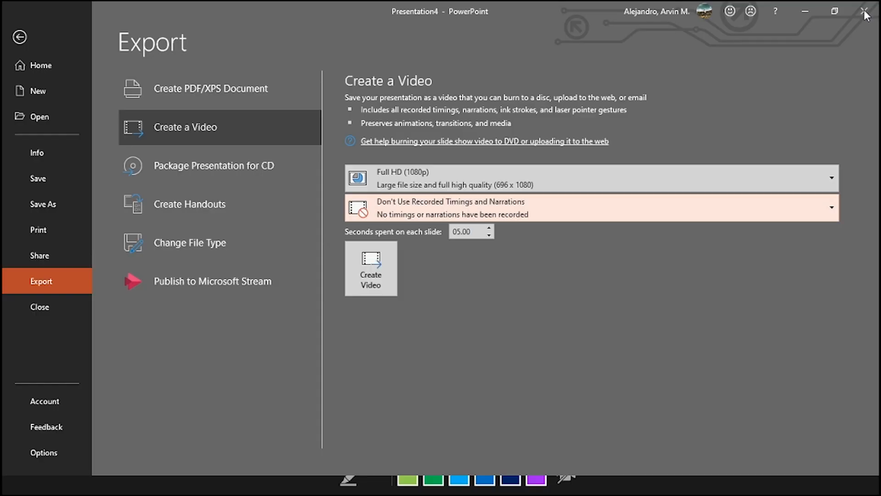
- Set the exported video's quality to Standard (480p) and the time spent on each slide to 2 seconds
click(559, 181)
click(558, 180)
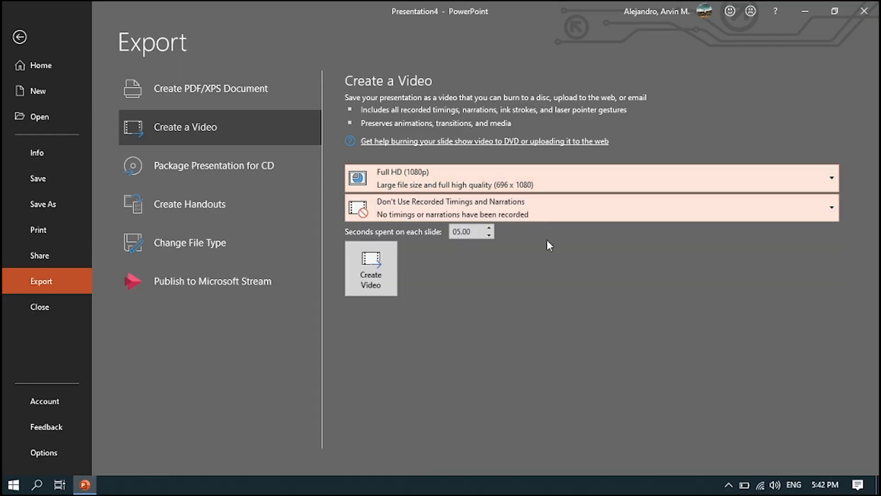
click(558, 180)
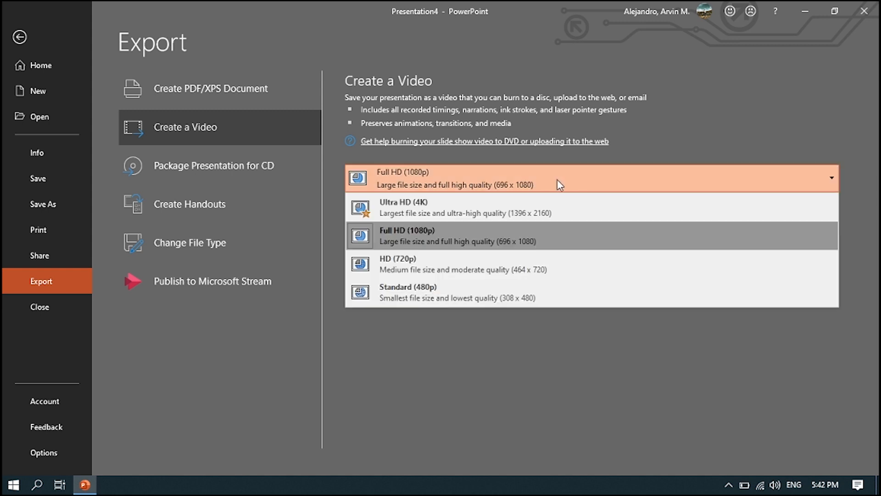
click(519, 291)
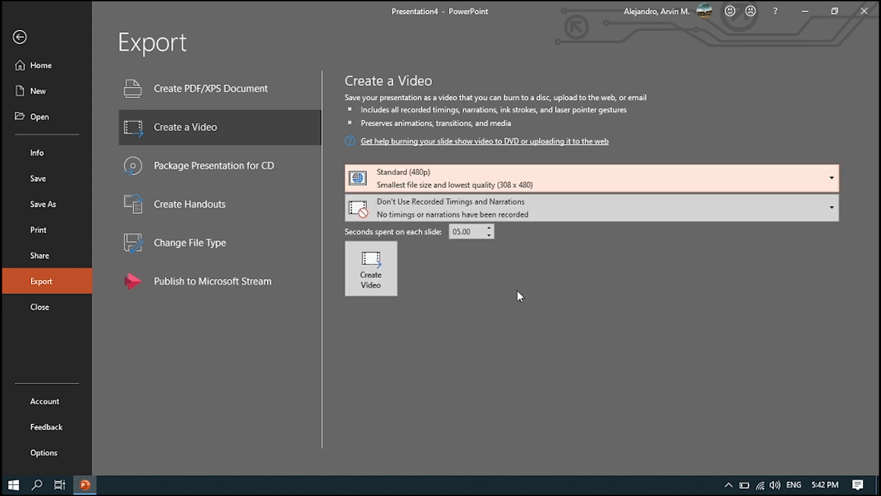
click(489, 235)
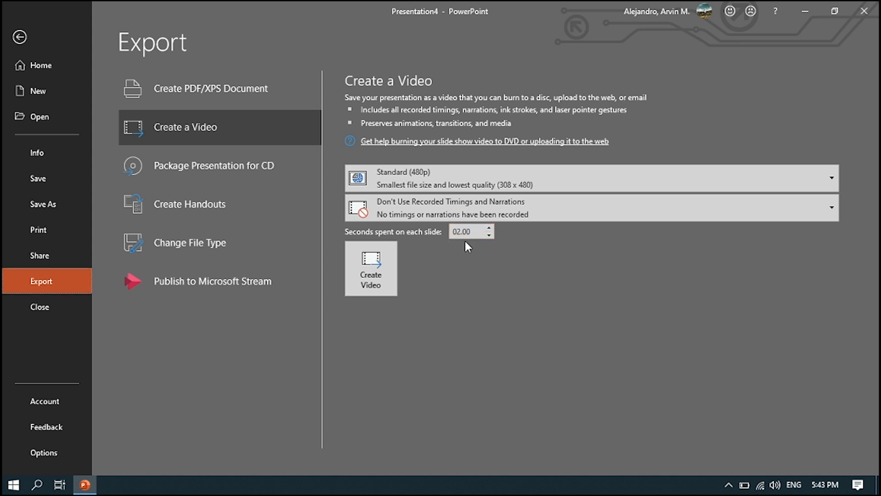
- Create the video and save it on the Desktop as the MPEG-4 file DIRECTION.mp4
click(376, 271)
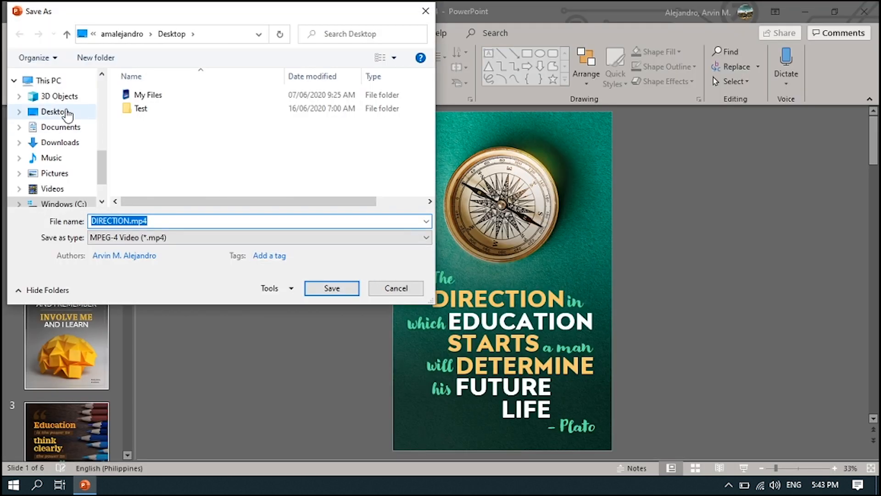
click(63, 112)
click(320, 289)
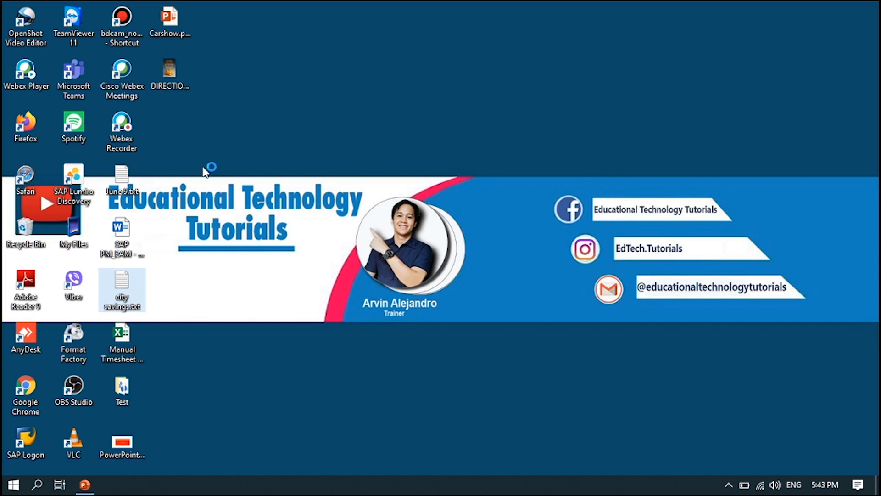
- Play the exported DIRECTION video from the desktop and close the player
double_click(169, 78)
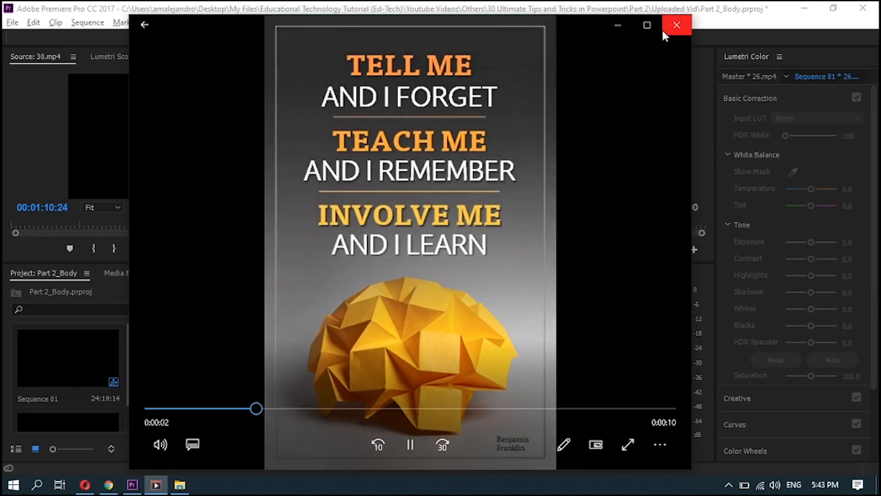
click(655, 25)
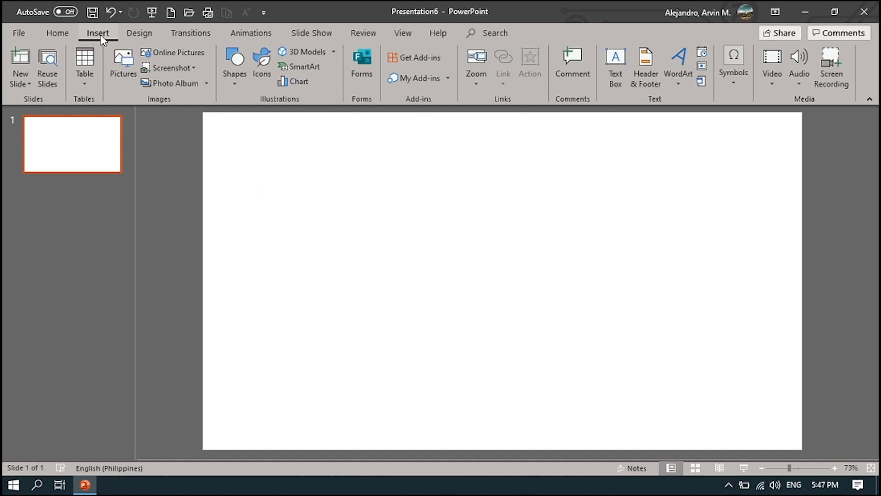
- Search online pictures for "boat" and insert the first photo, the motorboat on green water, into the blank slide
click(178, 54)
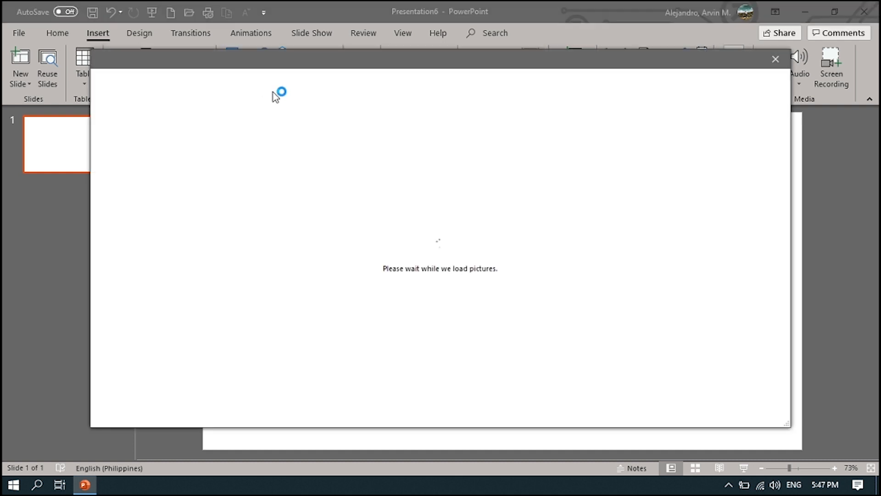
text(boat)
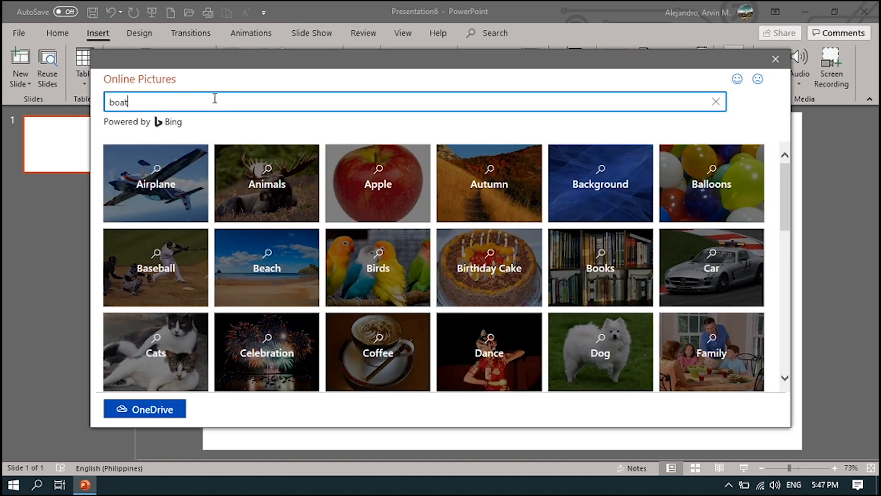
key(Return)
click(227, 240)
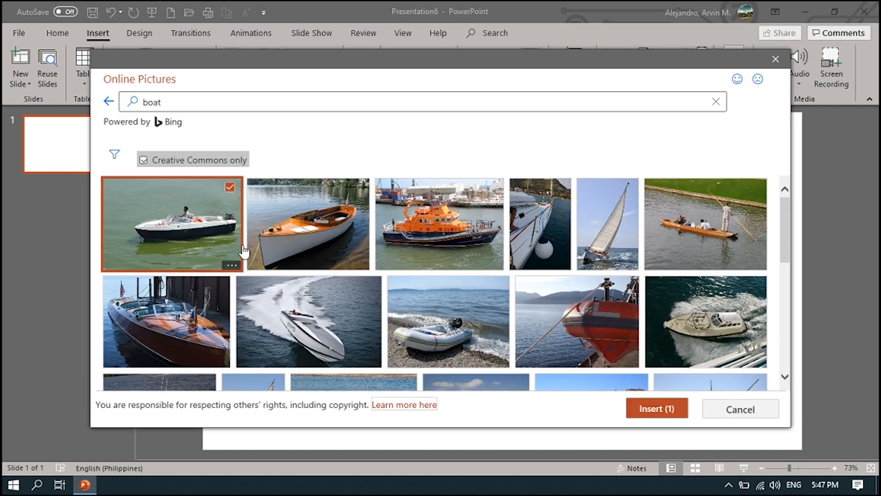
click(674, 409)
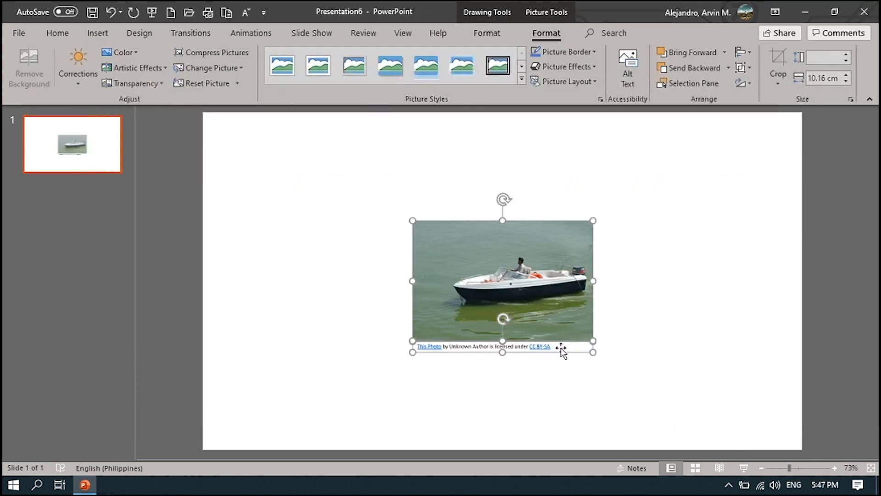
- Move the boat photo to the slide's upper-left area and delete the licence attribution text below it
mouse_move(424, 275)
mouse_down()
mouse_move(429, 269)
mouse_move(272, 199)
mouse_up()
click(277, 277)
key(Delete)
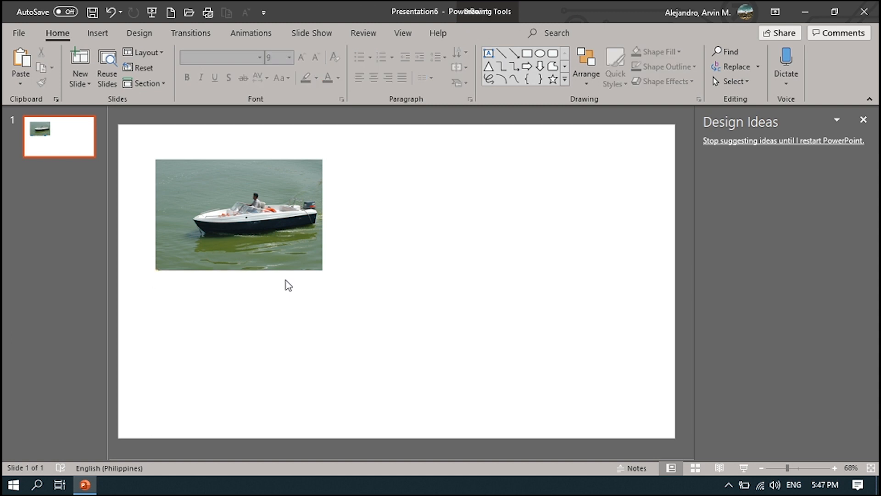
- Draw a five-point star about 8.64 cm wide and 6.75 cm high over the boat photo
click(294, 235)
click(379, 219)
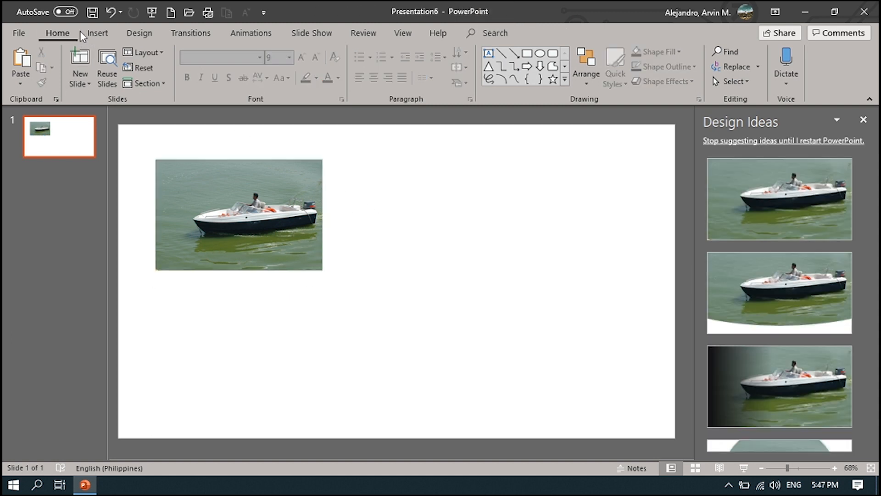
click(94, 33)
click(238, 87)
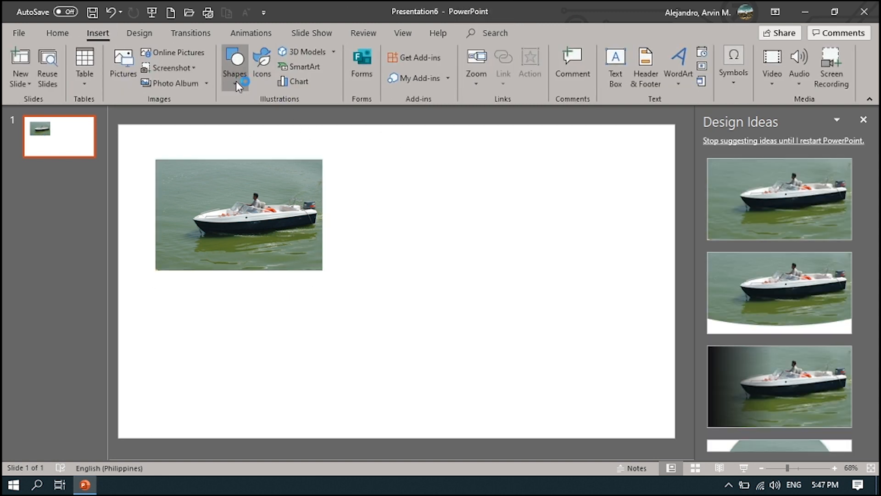
click(291, 120)
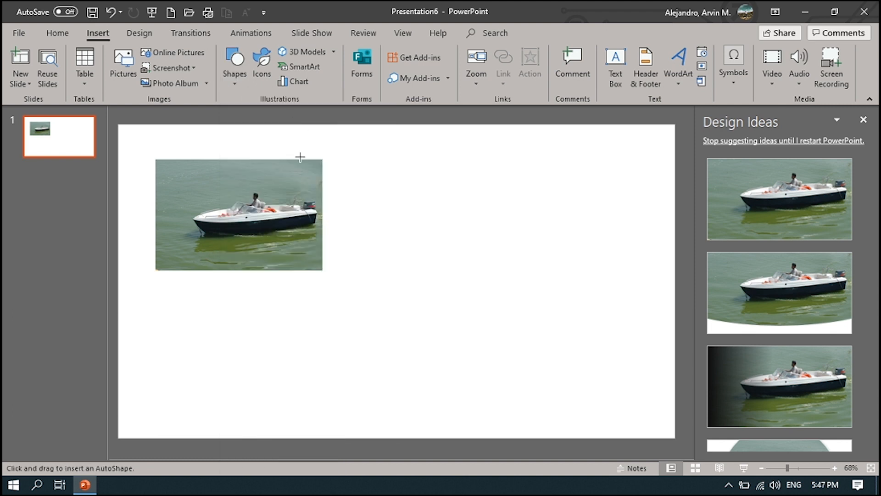
drag(304, 246, 334, 280)
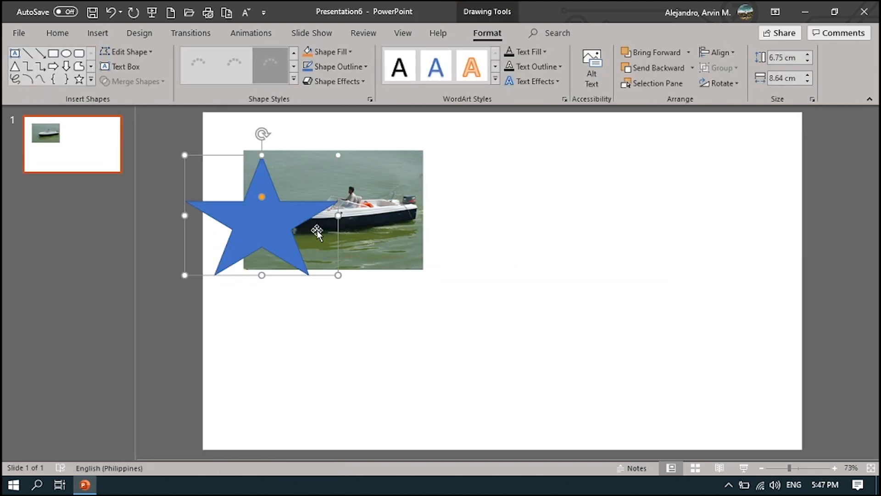
- Move and stretch the star to span the boat photo, about 10.16 cm wide and 7.23 cm high
drag(282, 214, 340, 203)
drag(399, 205, 423, 207)
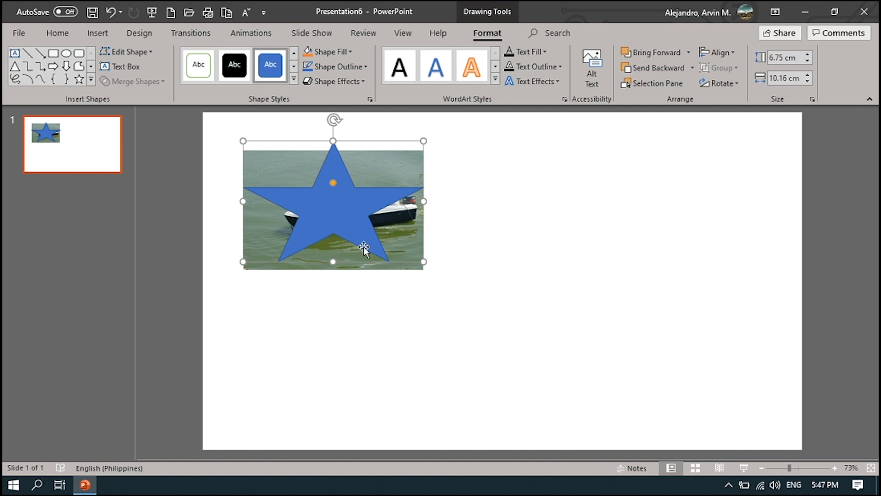
drag(333, 261, 334, 269)
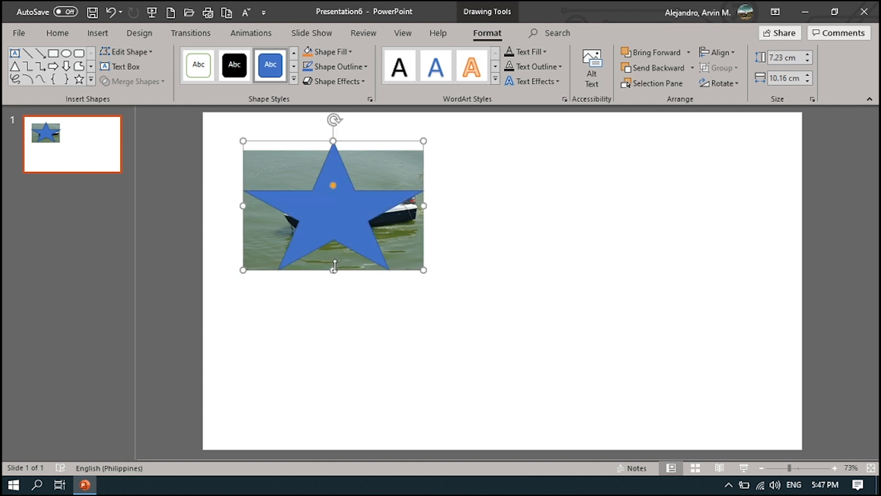
- Select the boat photo first and the star second, and merge them with Intersect to crop the photo to a star
click(258, 221)
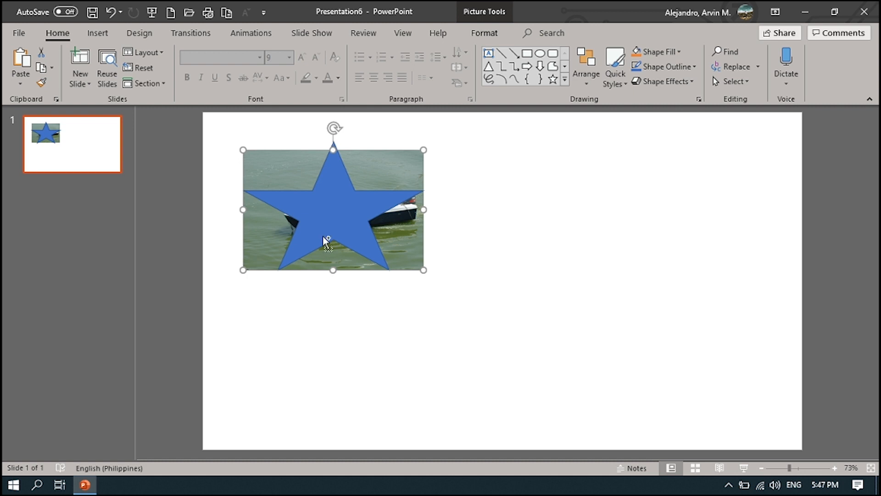
shift+click(338, 211)
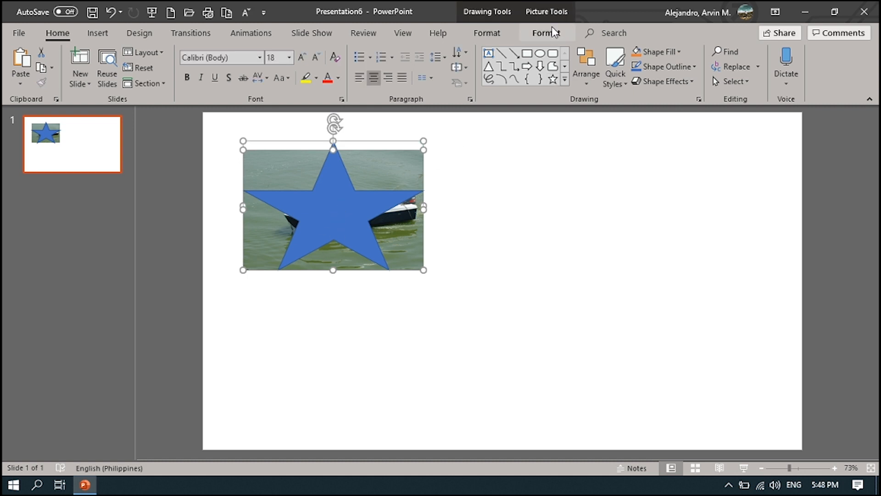
click(526, 34)
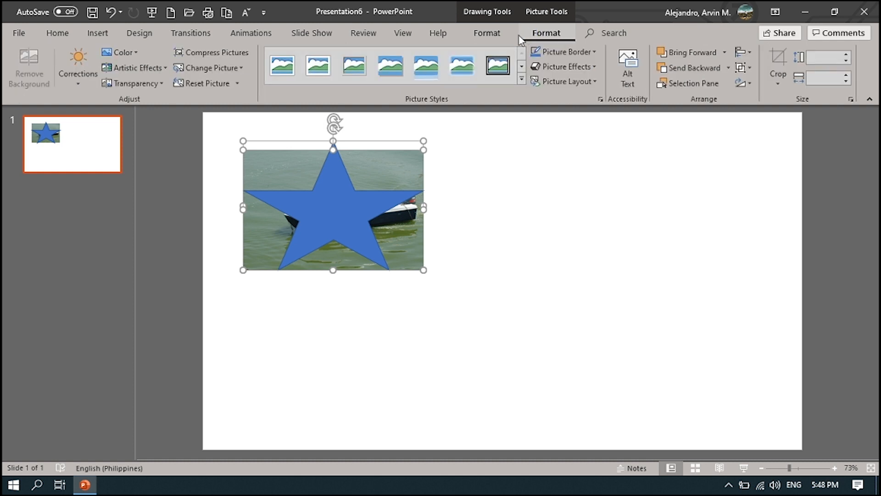
click(494, 36)
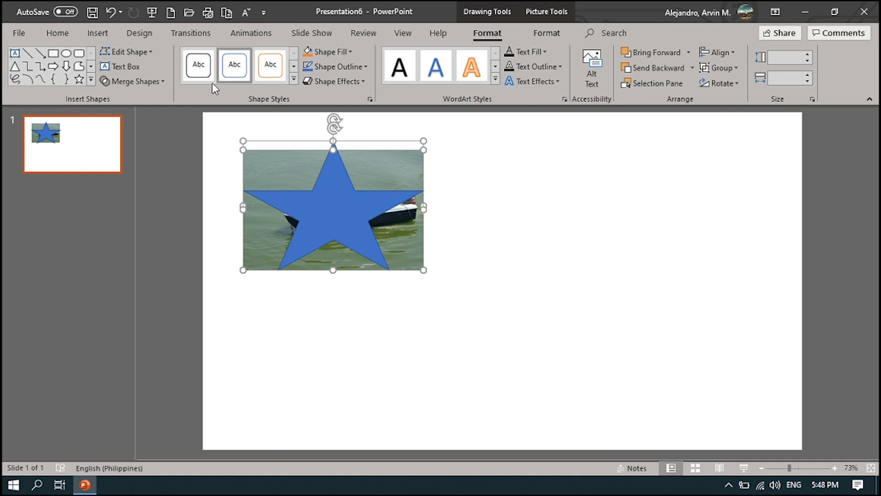
click(136, 82)
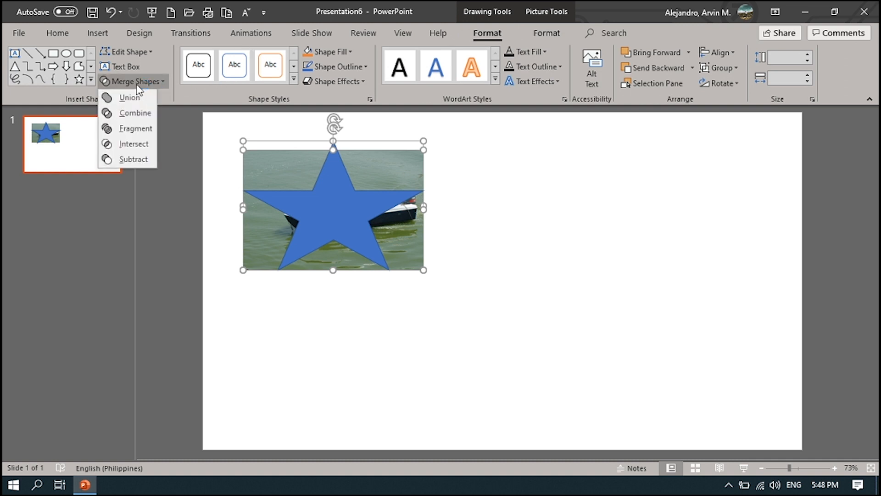
click(131, 144)
click(362, 306)
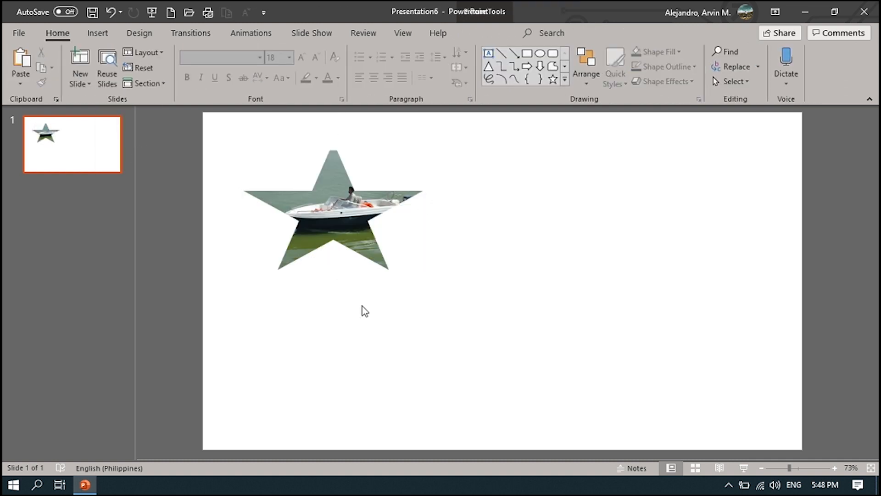
- Shift the star-shaped boat picture slightly and undo back to the original rectangular photo without the star
click(349, 214)
drag(349, 214, 331, 225)
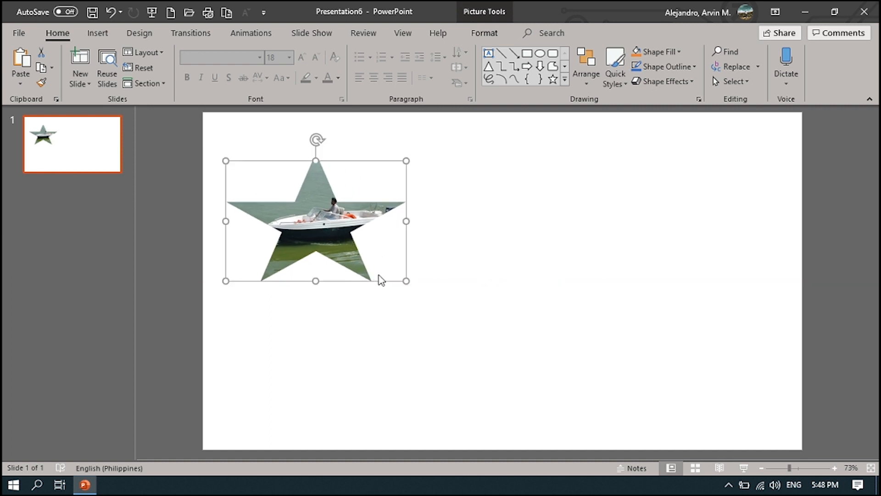
key(ctrl+z)
- Trace a closed Scribble shape around the motorboat in the photo, about 8.4 cm wide and 3.91 cm high
click(97, 33)
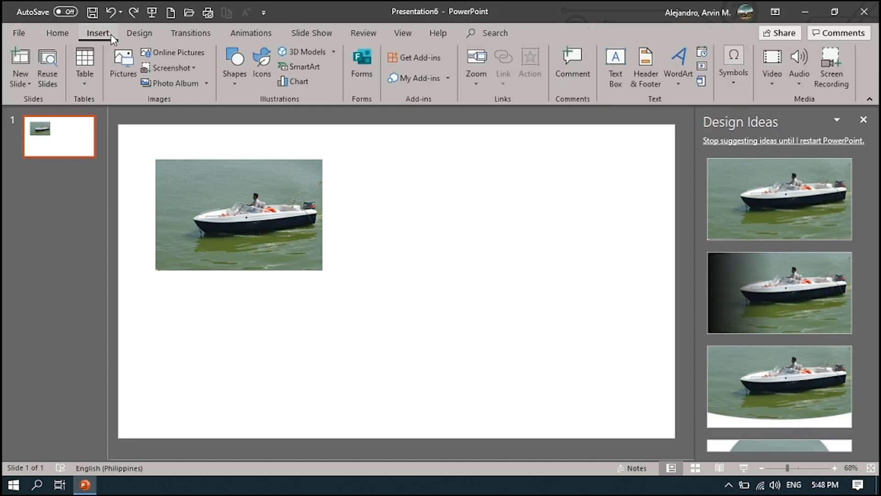
click(282, 201)
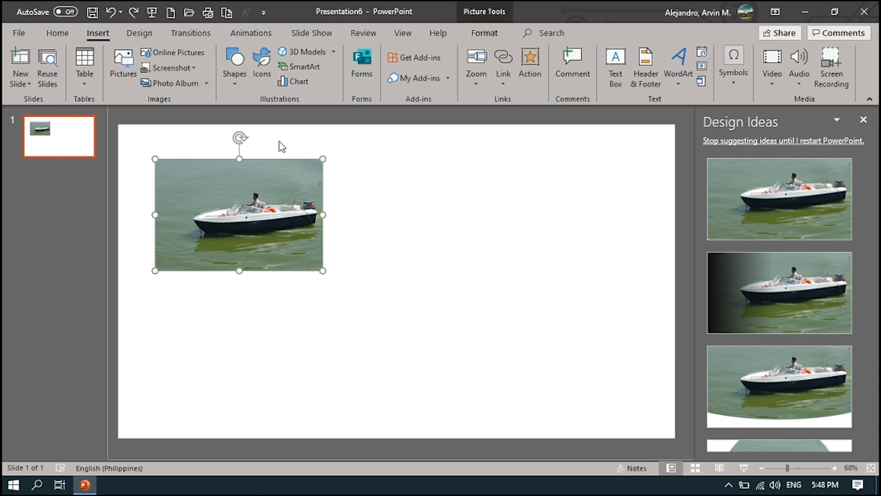
click(241, 85)
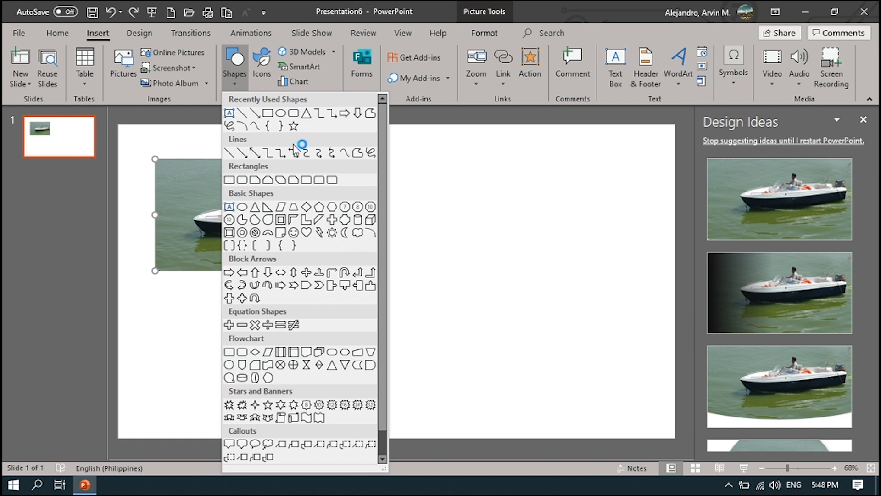
click(230, 126)
mouse_move(200, 198)
mouse_down()
mouse_move(252, 184)
mouse_move(324, 197)
mouse_move(288, 241)
mouse_up()
drag(190, 196, 197, 198)
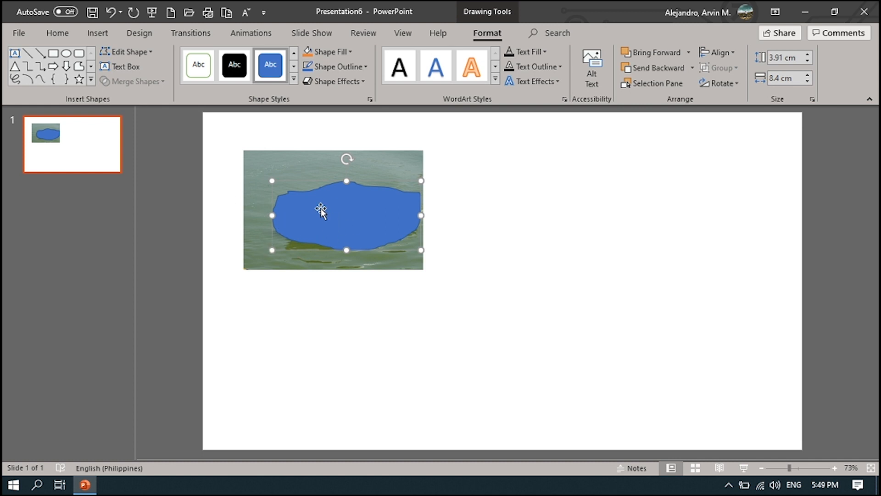
- Merge the boat photo with the freehand shape using Intersect, and shift the resulting boat cut-out slightly sideways
click(252, 249)
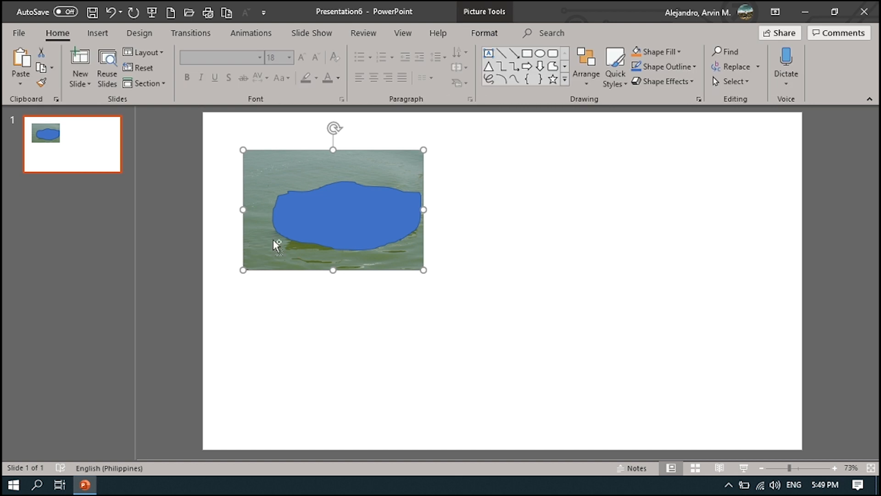
shift+click(317, 231)
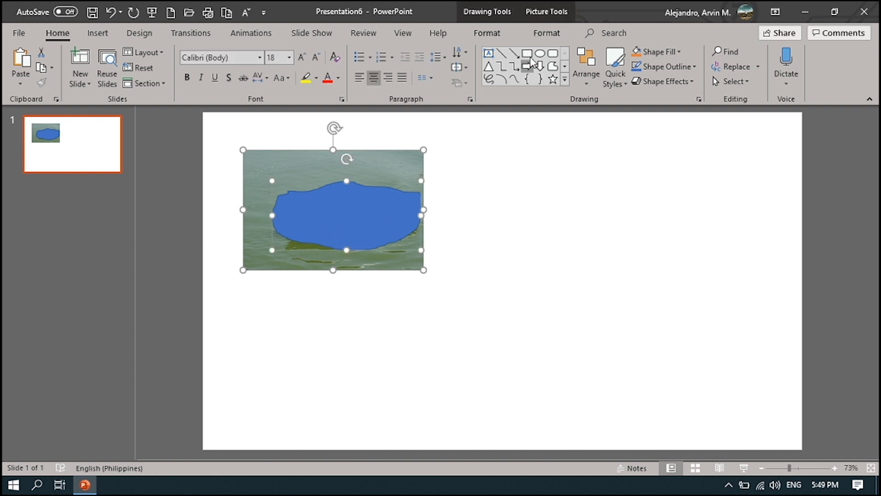
click(543, 37)
click(509, 35)
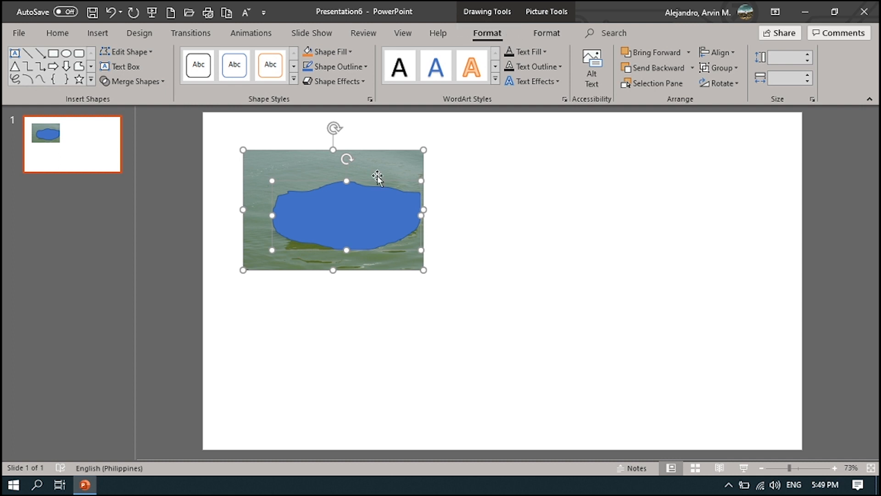
click(163, 81)
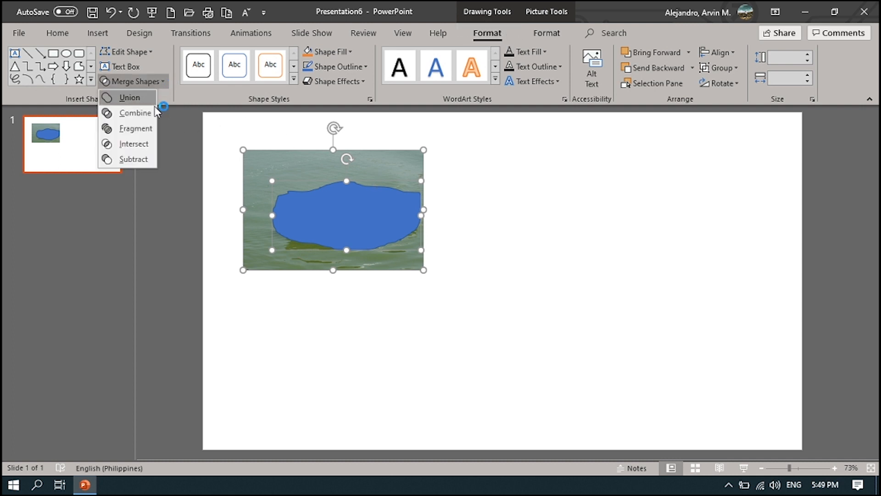
click(133, 144)
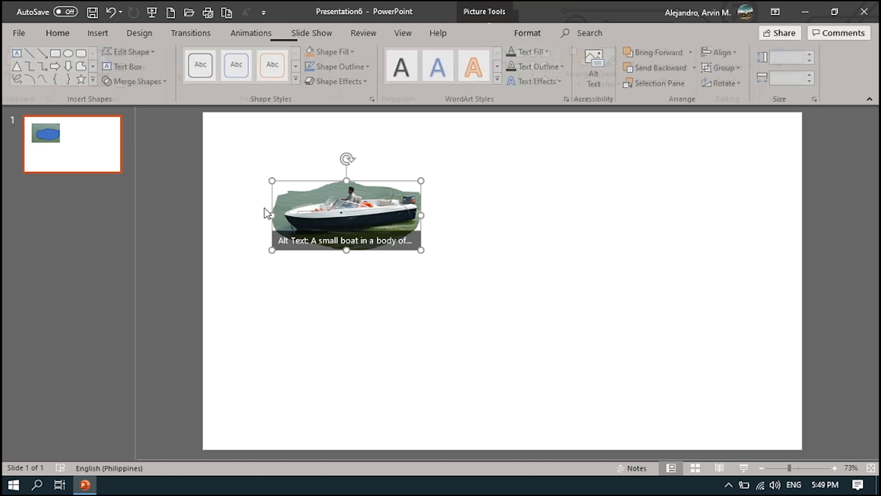
drag(353, 205, 335, 202)
click(462, 223)
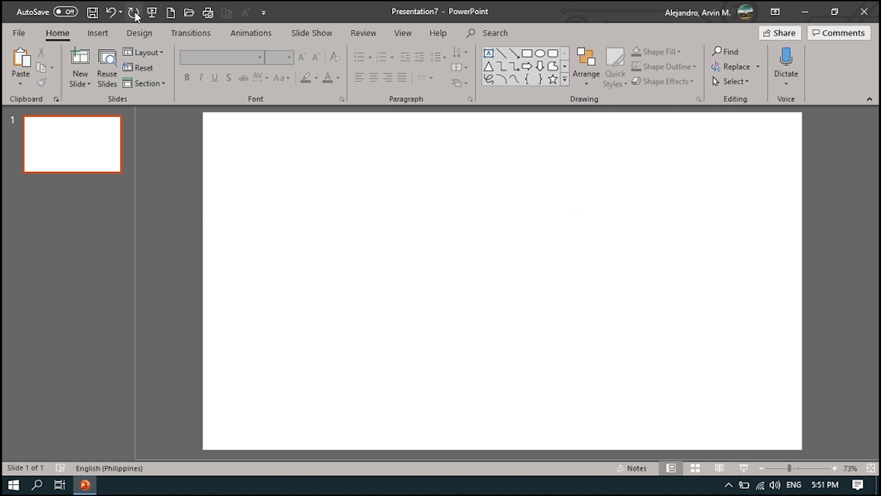
- Draw an oval about 9.8 cm wide and 9.47 cm high near the middle of the blank slide in Presentation7
click(105, 33)
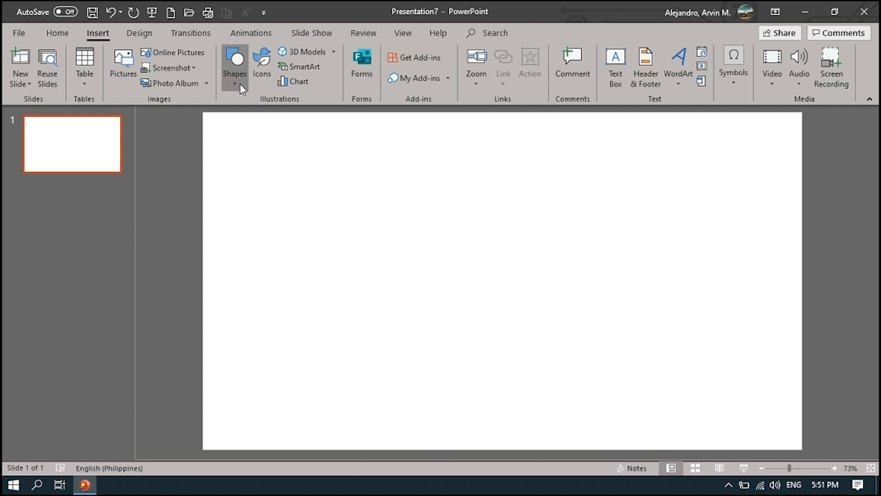
click(242, 88)
click(278, 109)
drag(377, 190, 550, 353)
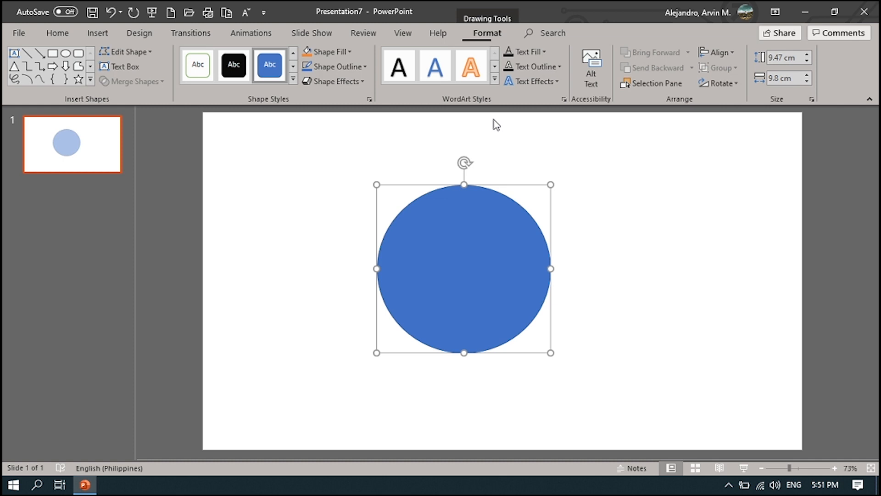
- Give the circle a yellow outline with a weight of 4½ pt
click(362, 66)
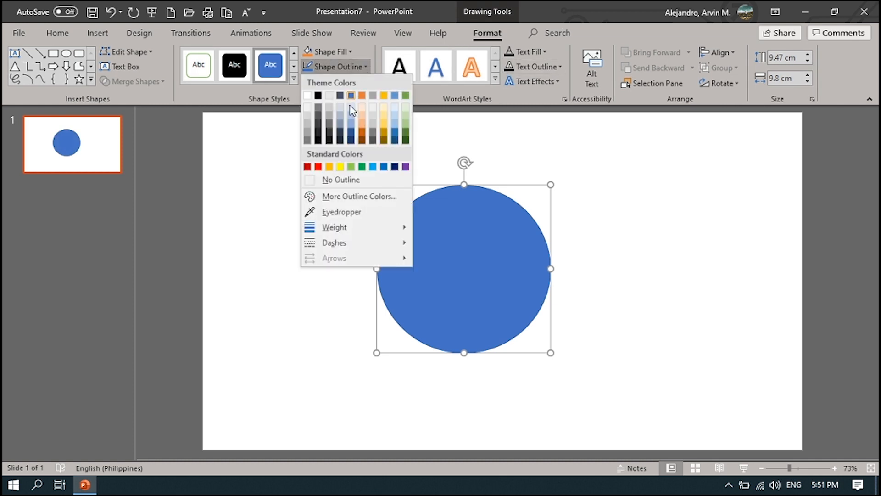
click(340, 166)
click(351, 69)
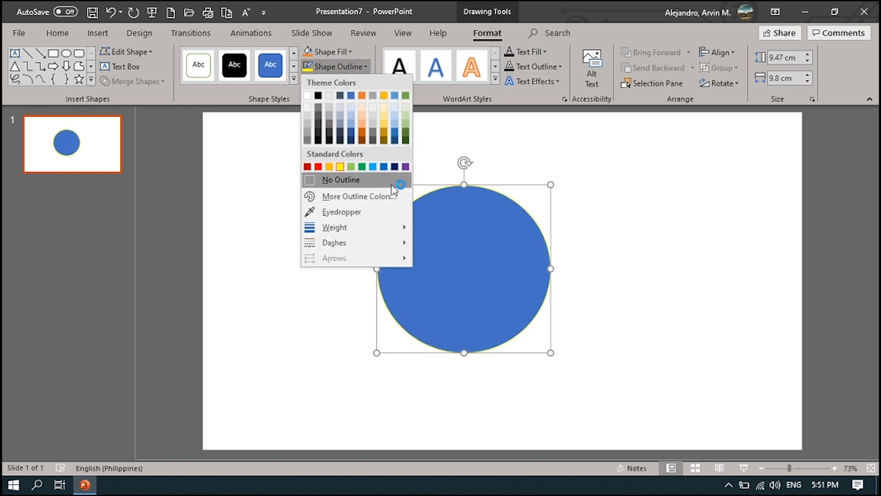
click(389, 219)
click(353, 69)
mouse_move(387, 229)
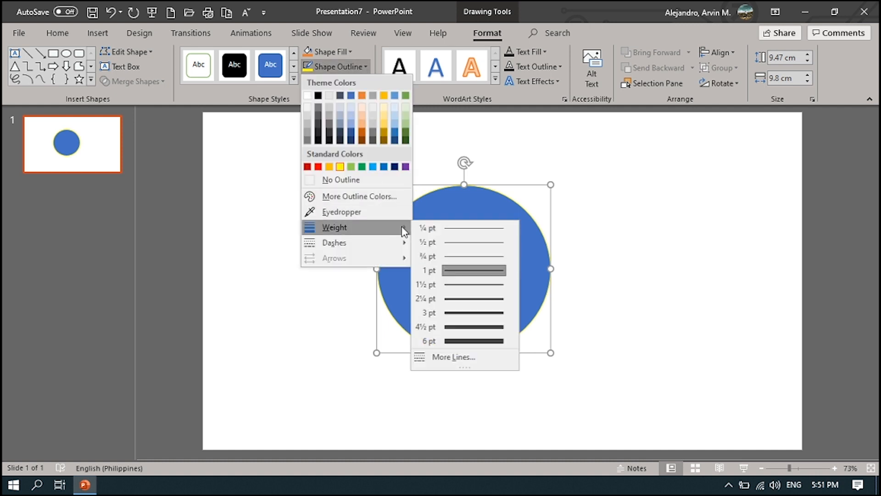
click(470, 326)
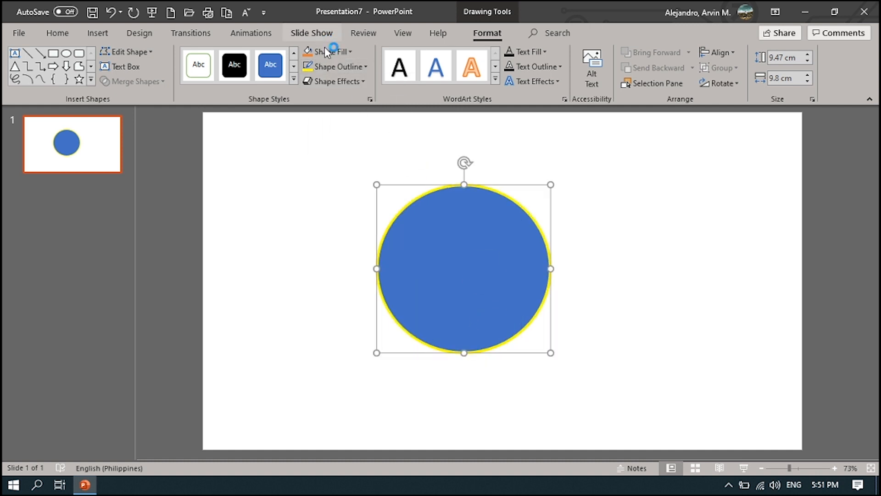
- Fill the circle with the picture m2.jpg from the Pictures folder
click(351, 52)
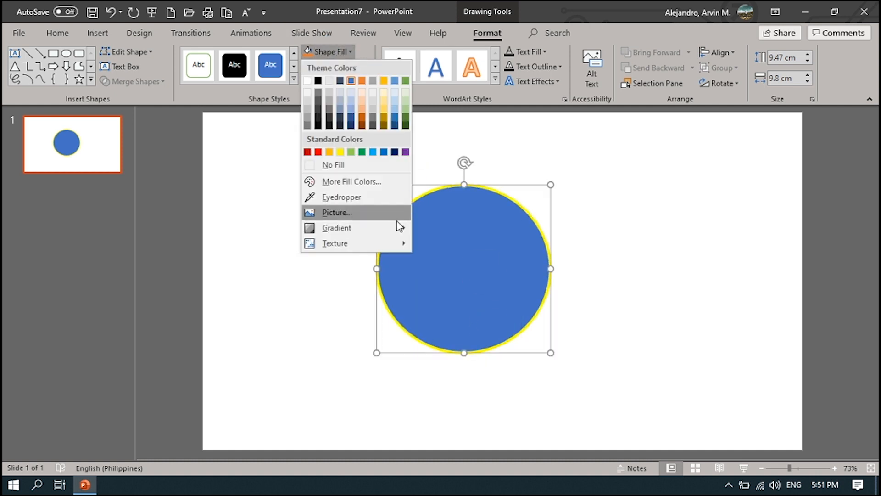
click(367, 220)
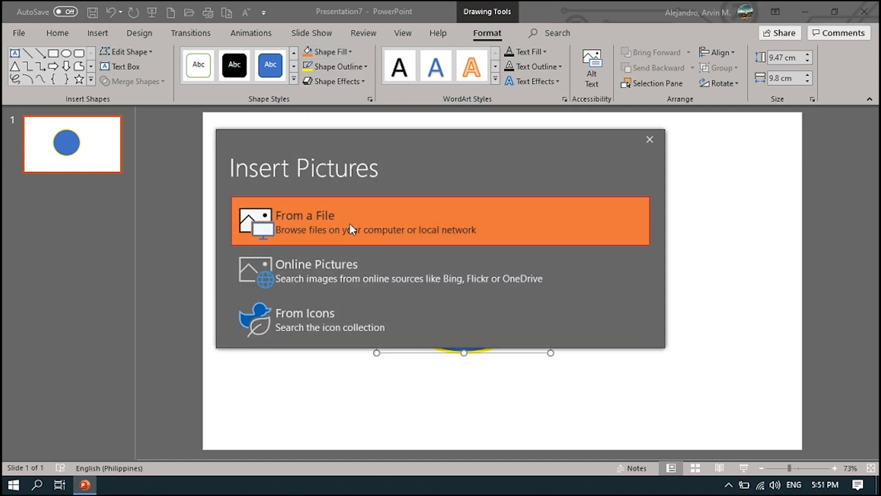
click(328, 222)
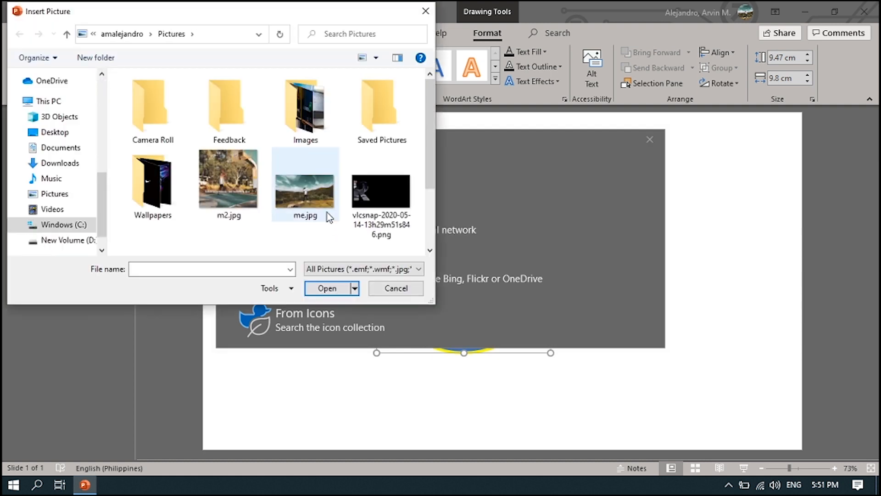
double_click(235, 163)
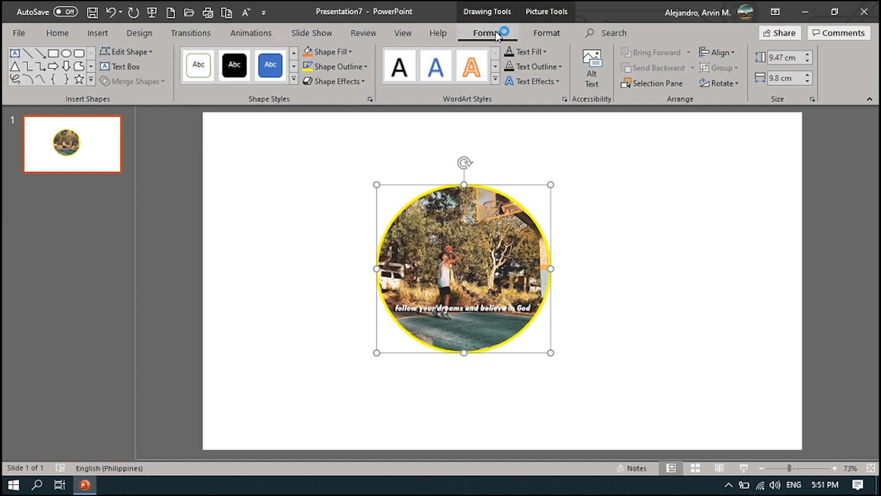
- Crop the picture inside the circle by shifting the photo slightly sideways within the round frame
click(60, 34)
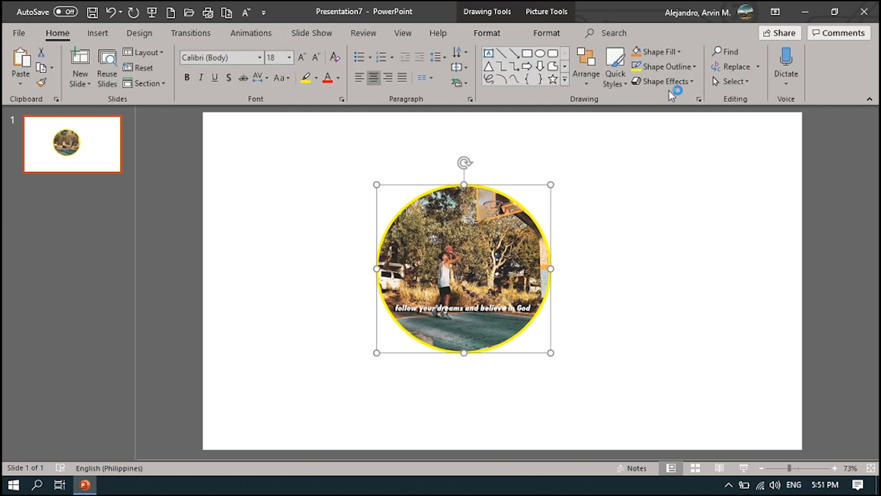
click(483, 31)
click(546, 32)
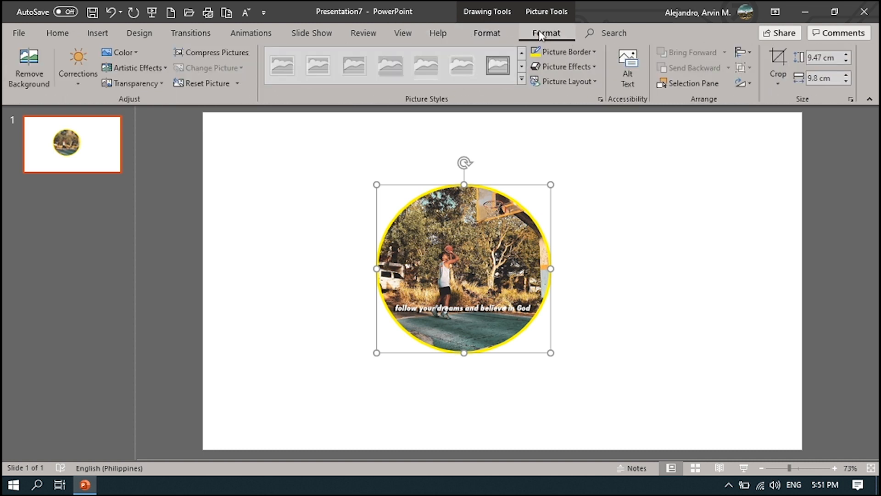
click(778, 84)
click(794, 100)
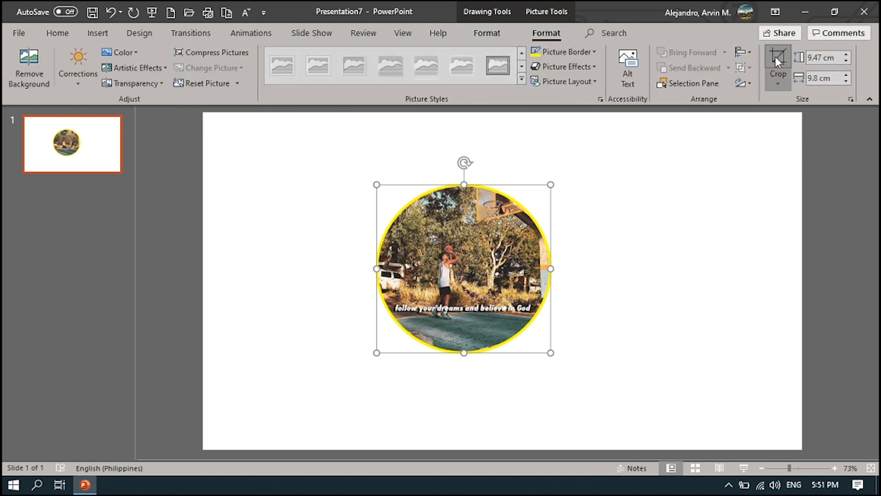
mouse_move(485, 238)
mouse_down()
mouse_move(504, 249)
mouse_move(490, 238)
mouse_up()
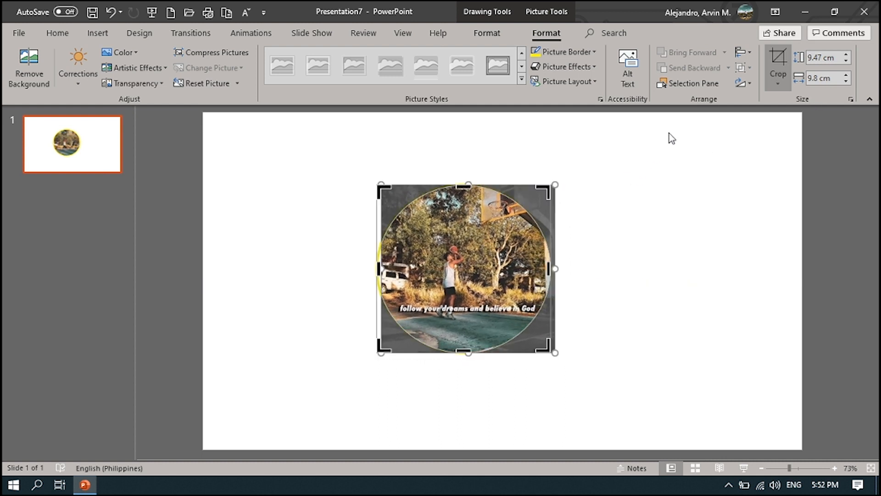
click(663, 193)
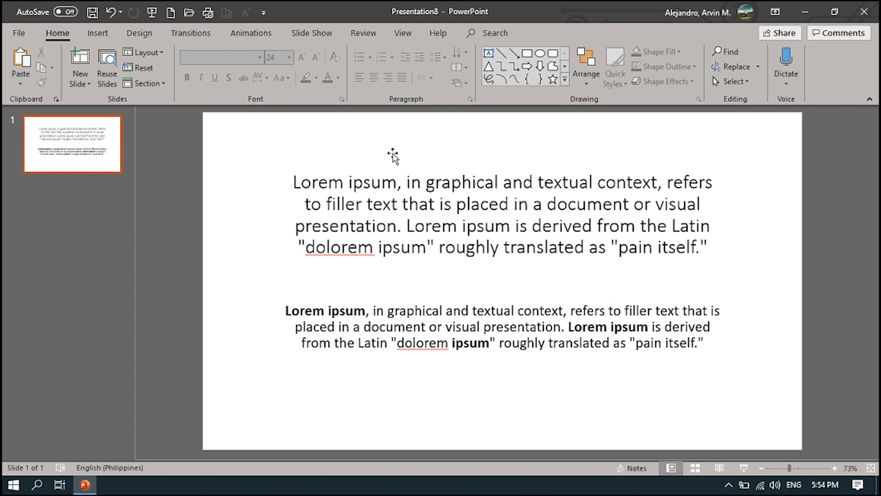
- Select single words of the upper paragraph one at a time, including "ipsum", "graphical", "textual", "translated", "dolorem" and "pain", and clear the selection
double_click(378, 186)
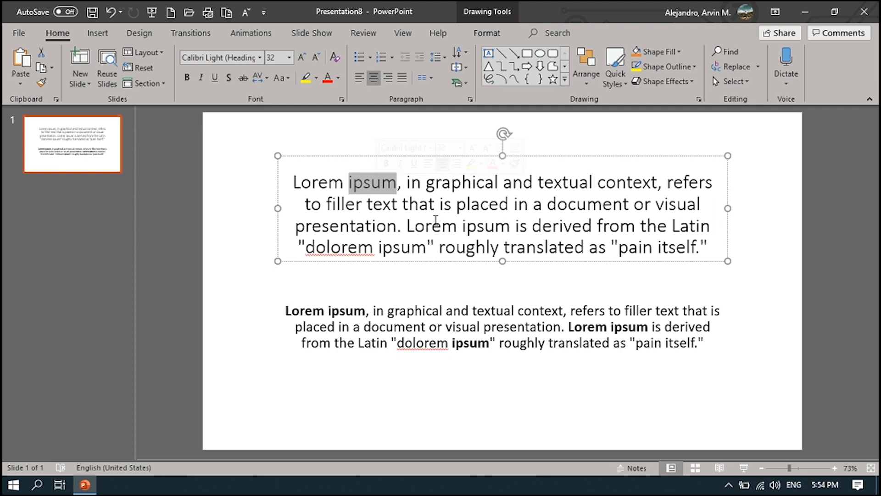
double_click(451, 182)
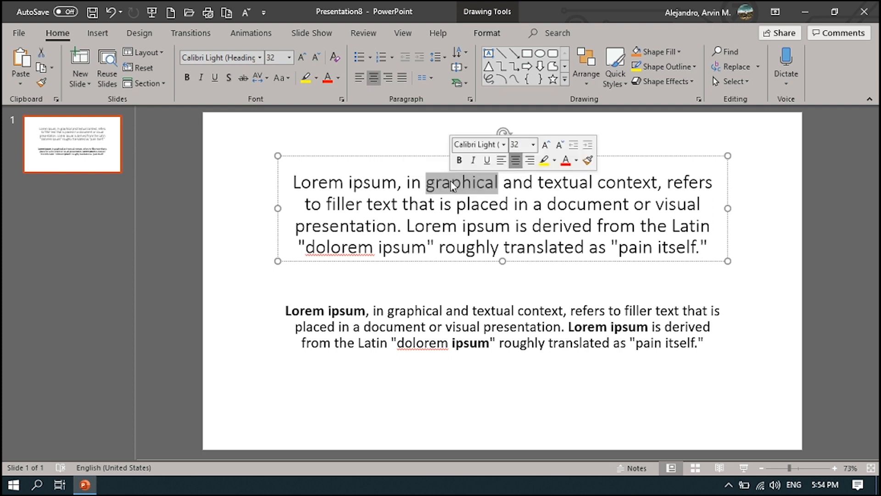
double_click(566, 182)
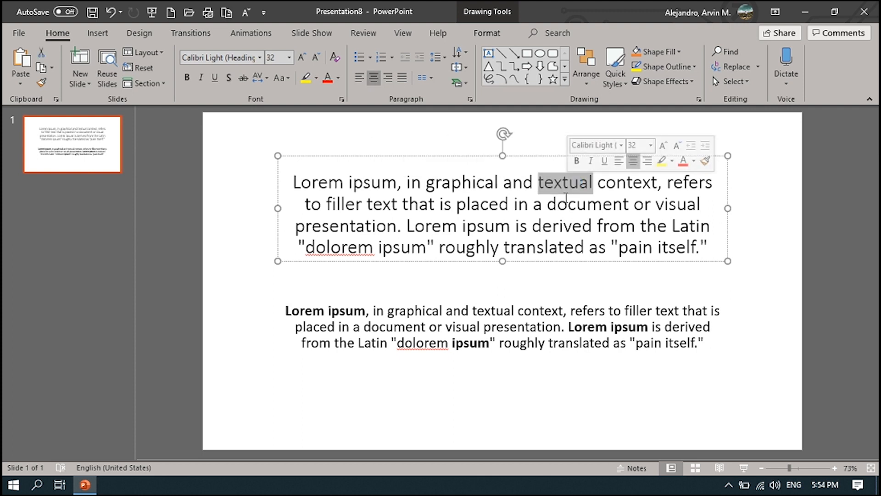
double_click(545, 250)
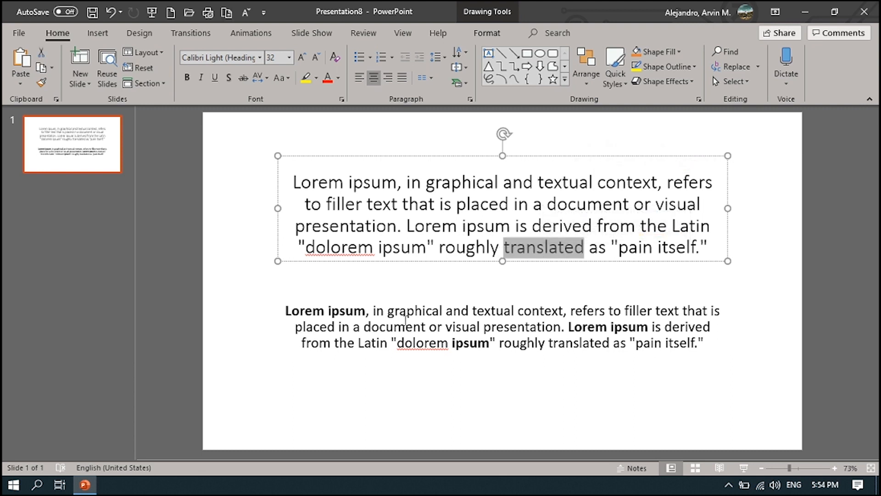
double_click(360, 250)
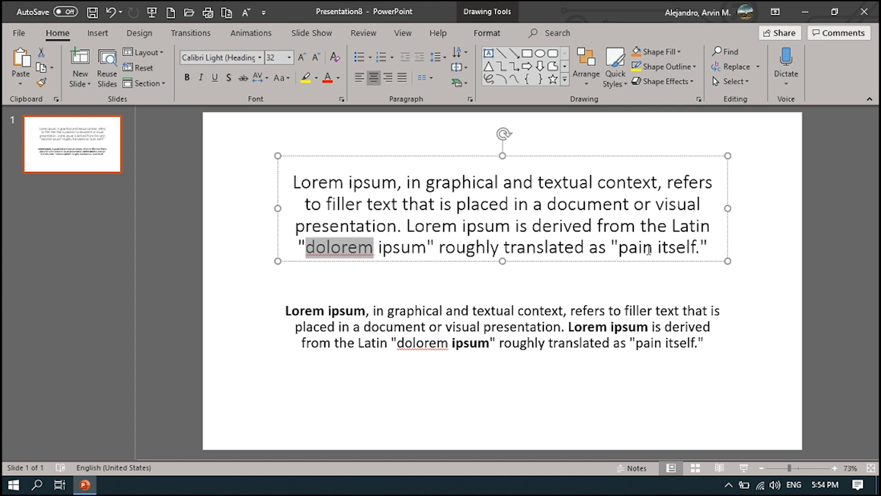
double_click(618, 244)
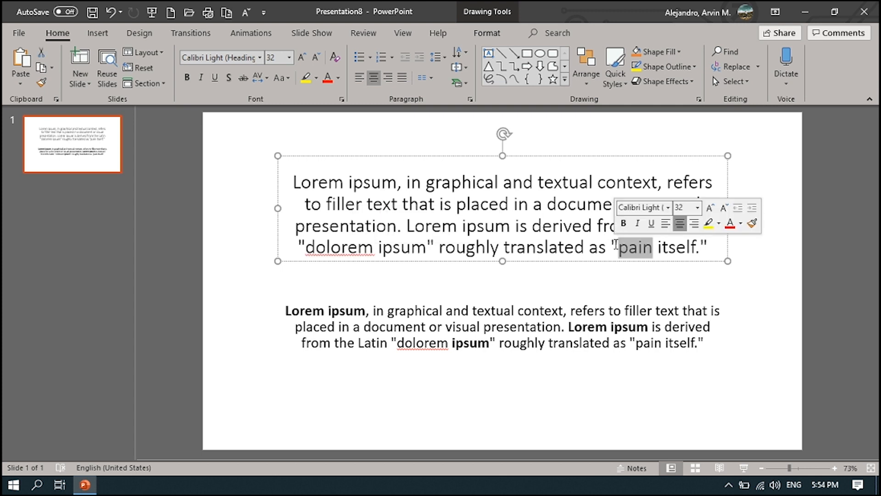
double_click(613, 243)
click(566, 250)
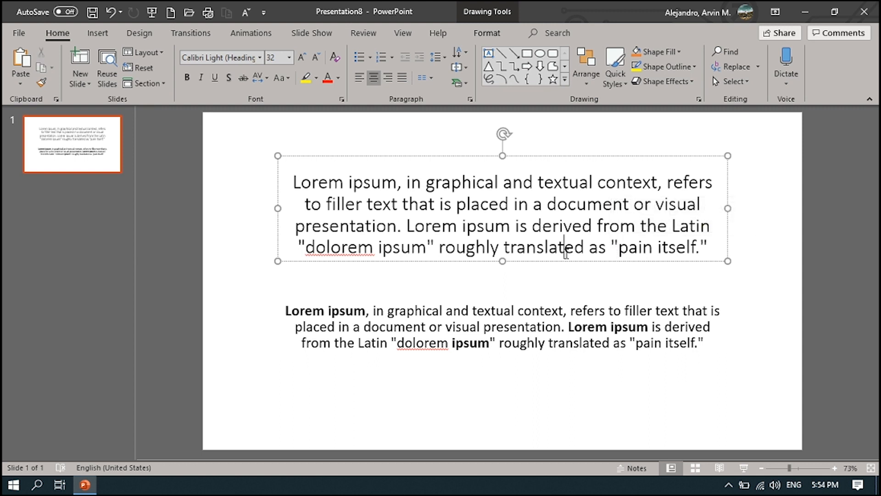
click(489, 289)
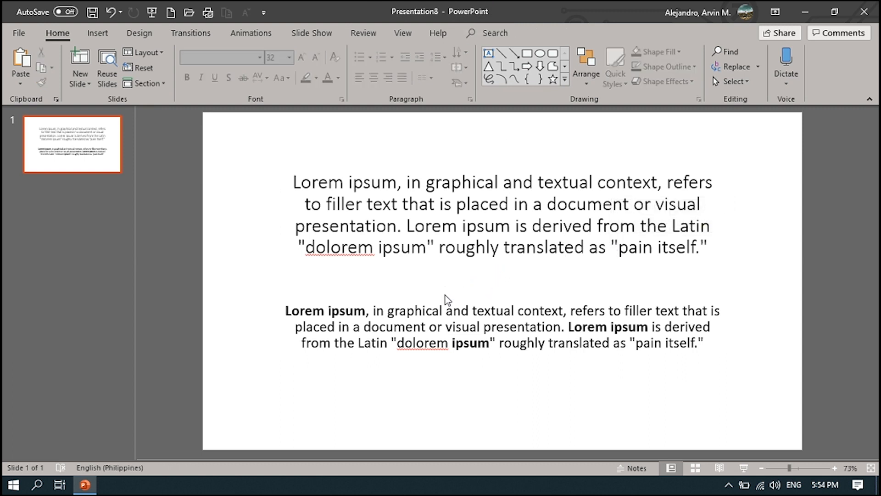
- Select the whole lower Lorem ipsum paragraph at once, and do the same with the upper paragraph
click(409, 310)
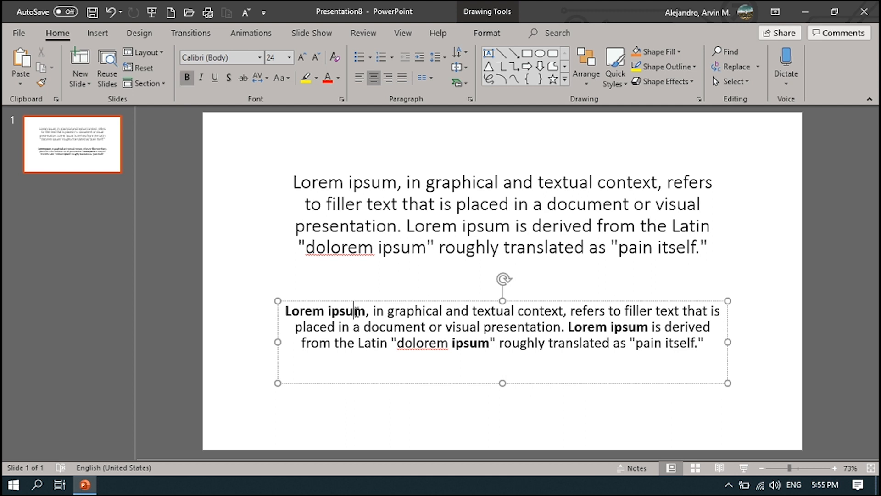
triple_click(357, 312)
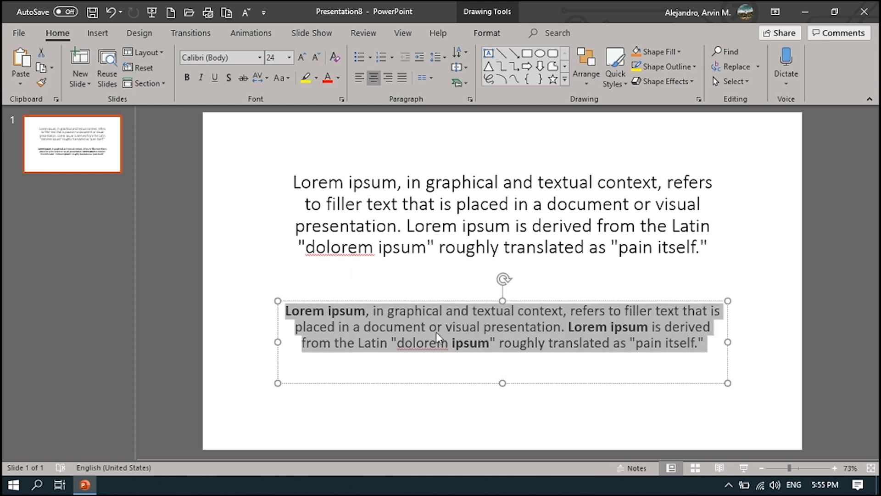
triple_click(454, 230)
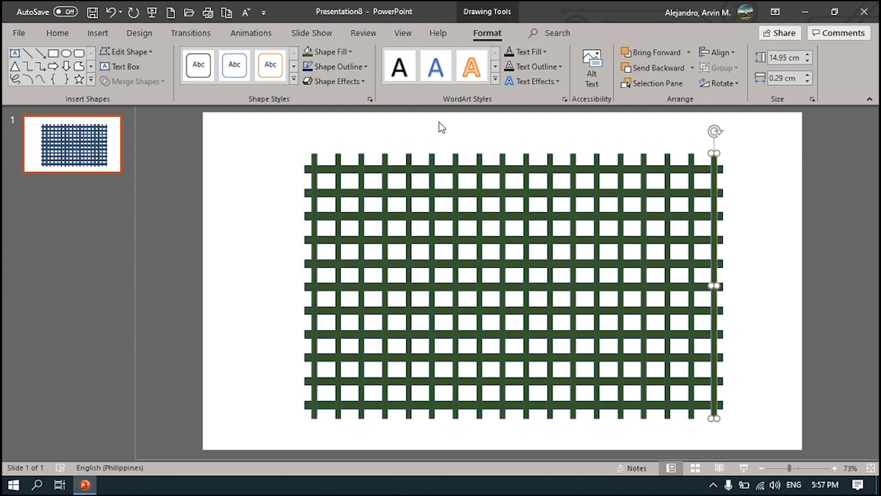
- Add a new blank slide after the slide containing the green grid
click(439, 122)
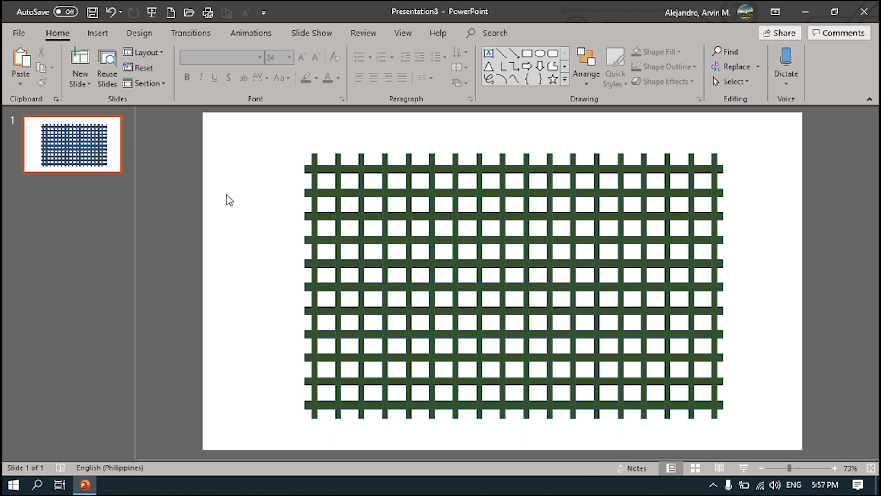
right_click(111, 156)
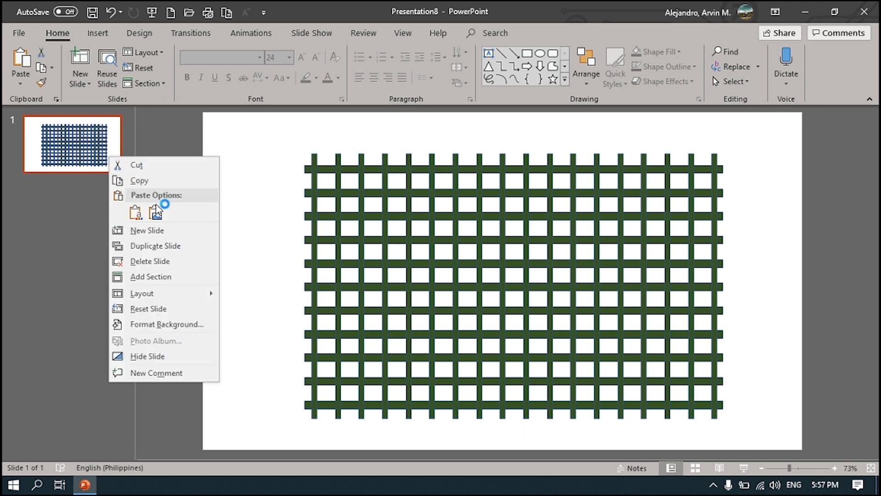
click(167, 230)
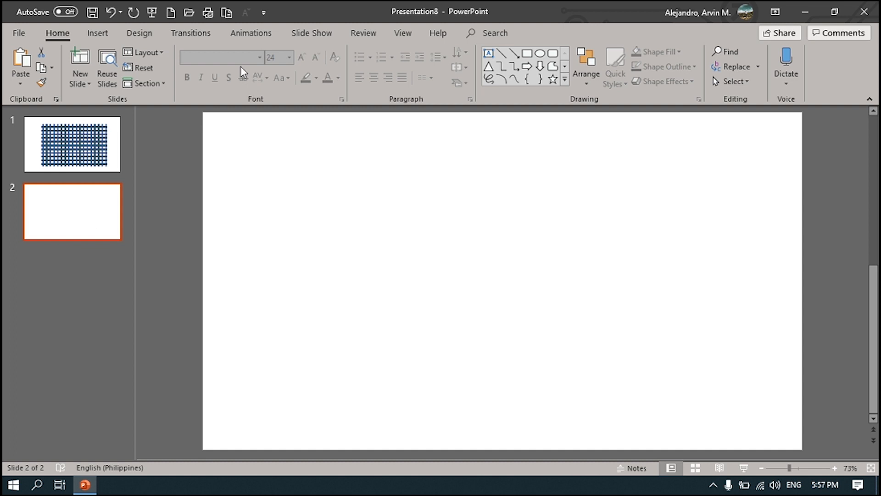
click(98, 33)
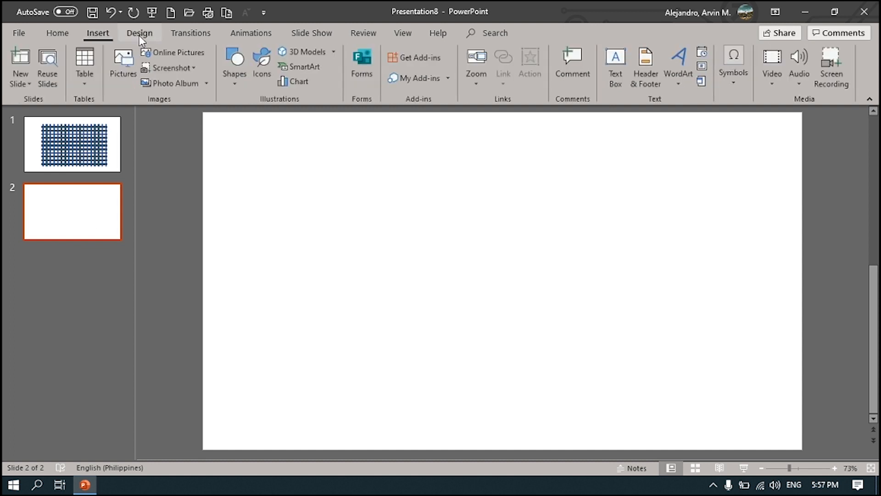
- Delete all grid shapes from slide 1 and remove the blank second slide
click(118, 133)
key(ctrl+a)
key(Delete)
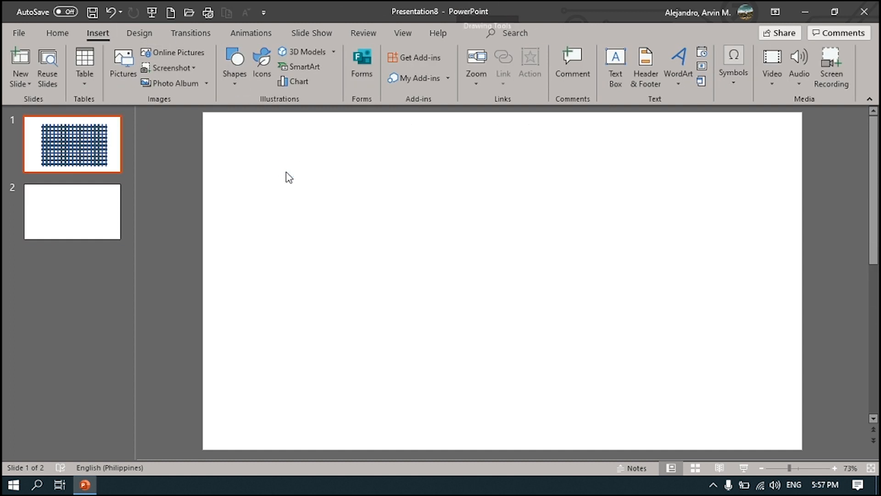
click(111, 213)
key(Delete)
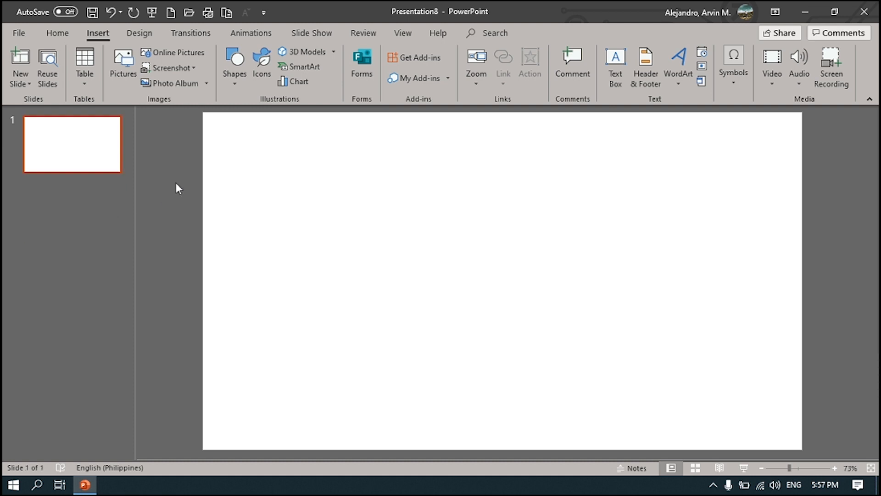
- Draw a thin horizontal rectangle about 23.08 cm wide and 0.44 cm high near the slide's upper edge
click(234, 64)
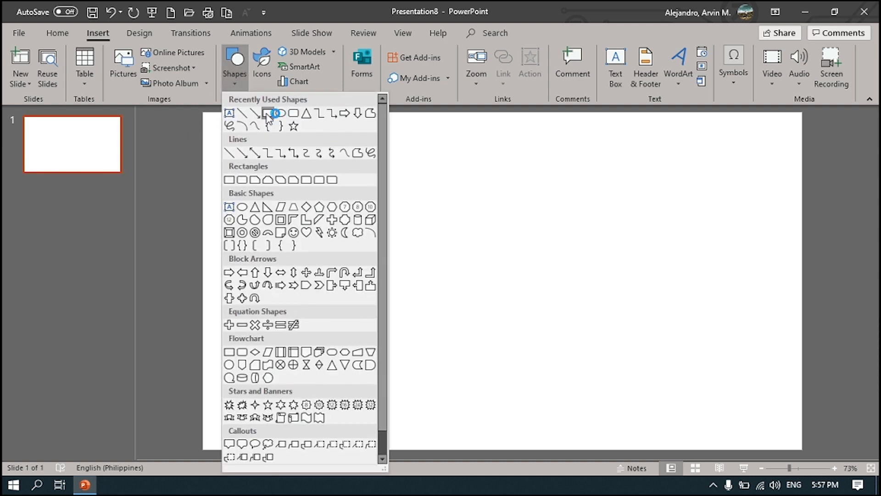
click(275, 112)
mouse_move(294, 147)
mouse_down()
mouse_move(329, 156)
mouse_move(702, 154)
mouse_up()
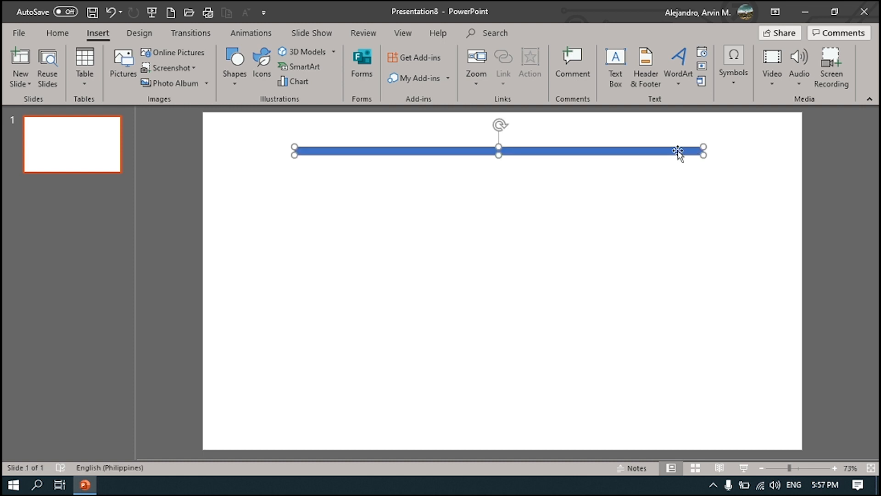
- Duplicate the horizontal bar, align the copy just below it, and repeat the duplication until twelve evenly spaced bars fill the slide
key(ctrl+d)
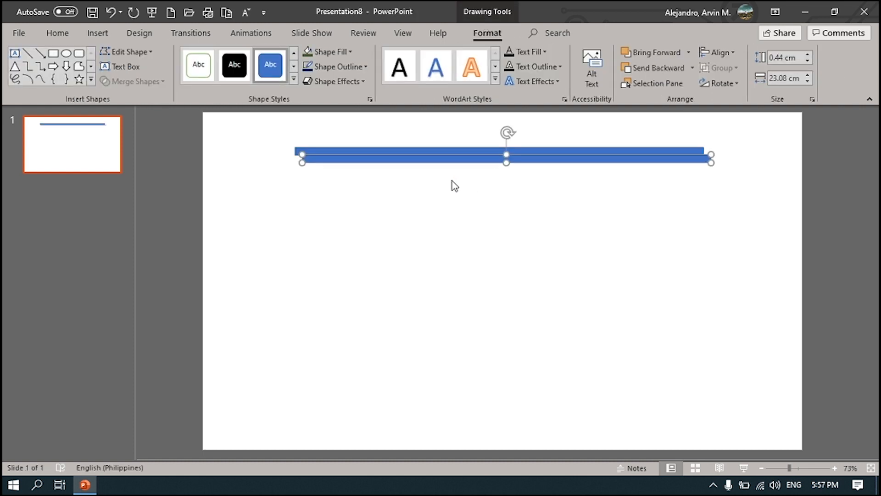
drag(454, 163, 447, 181)
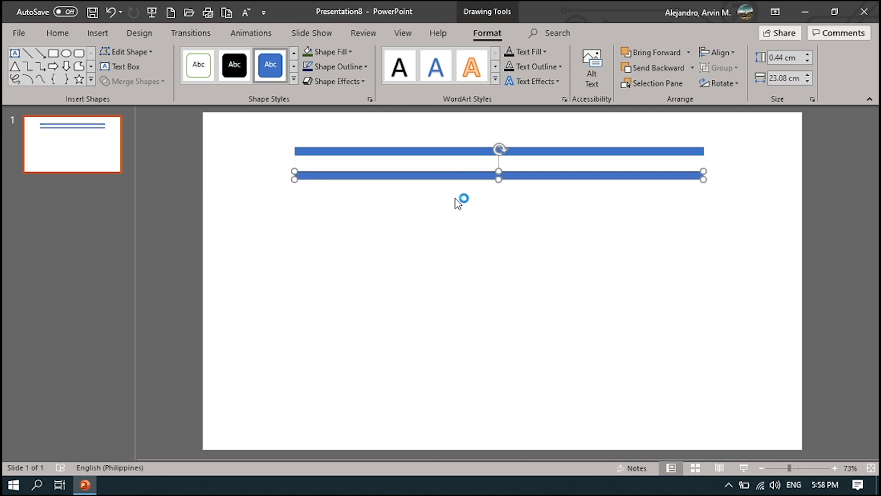
key(ctrl+d)
key(ctrl+d)
key(ctrl+d)
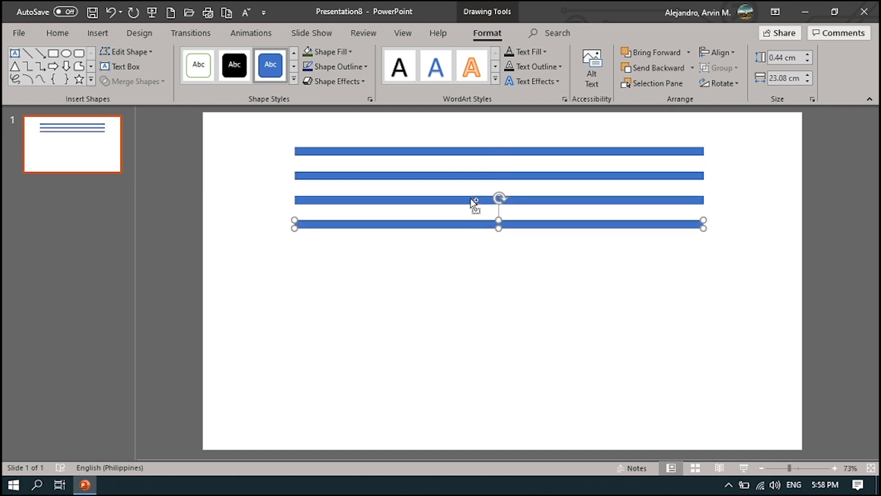
key(ctrl+d)
key(ctrl+d)
key(ctrl+d)
key(ctrl+d)
key(ctrl+d)
key(ctrl+d)
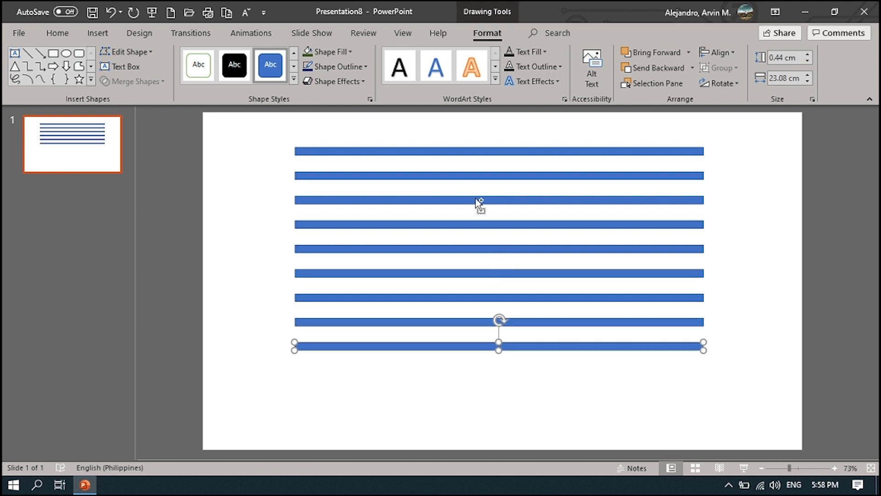
key(ctrl+d)
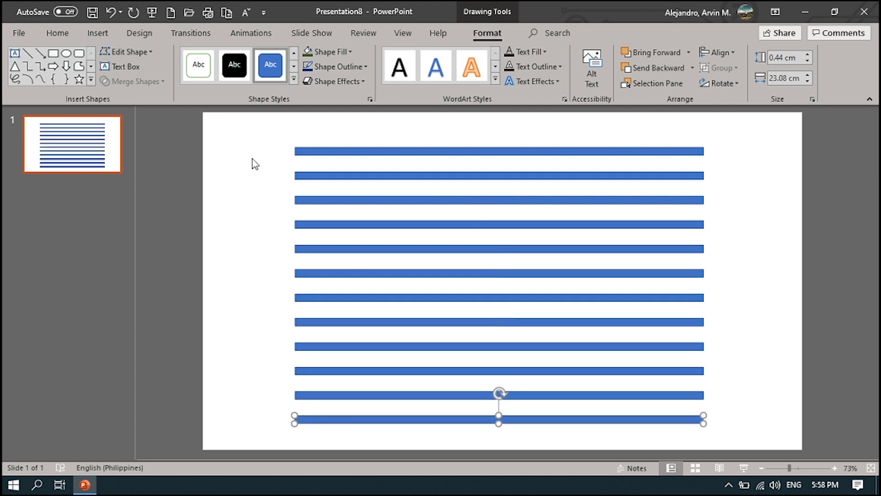
click(263, 152)
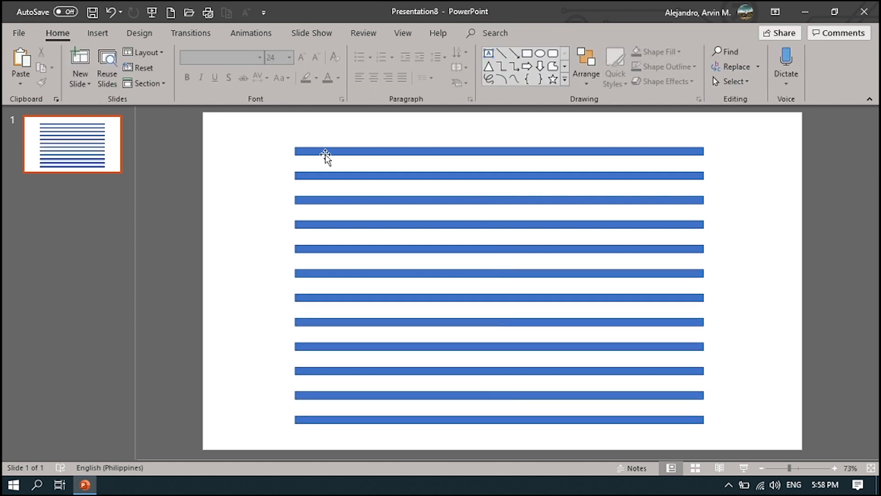
- Draw a thin vertical rectangle about 17.38 cm high and 0.33 cm wide across the left ends of the horizontal bars
click(98, 33)
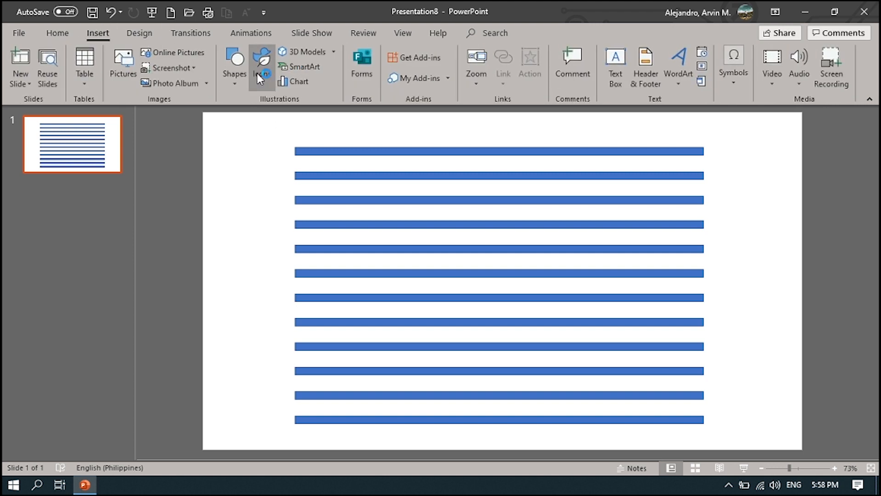
click(270, 113)
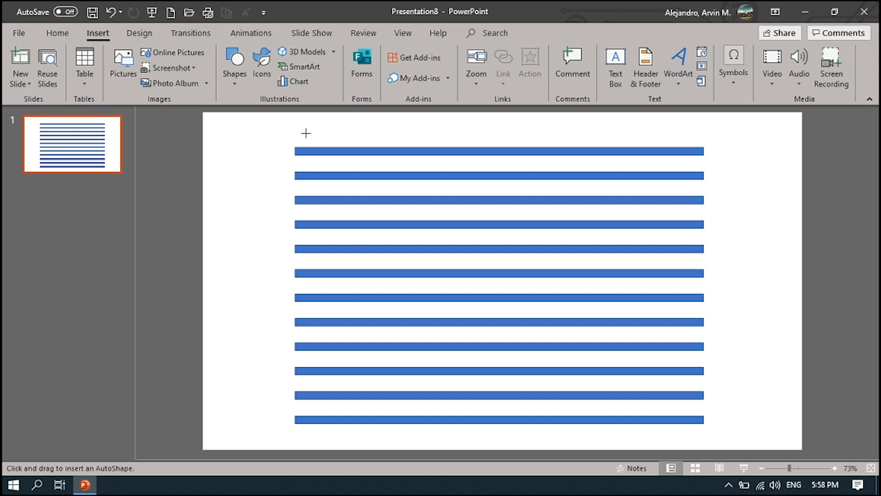
drag(310, 128, 315, 437)
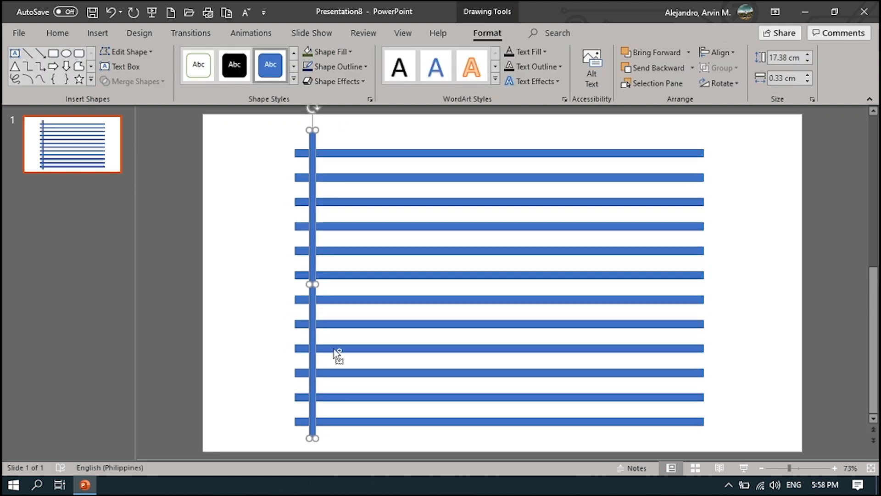
- Duplicate the vertical bar, align the copy just beside it, and repeat the duplication until nineteen evenly spaced bars complete the grid
key(ctrl+d)
drag(319, 239, 331, 240)
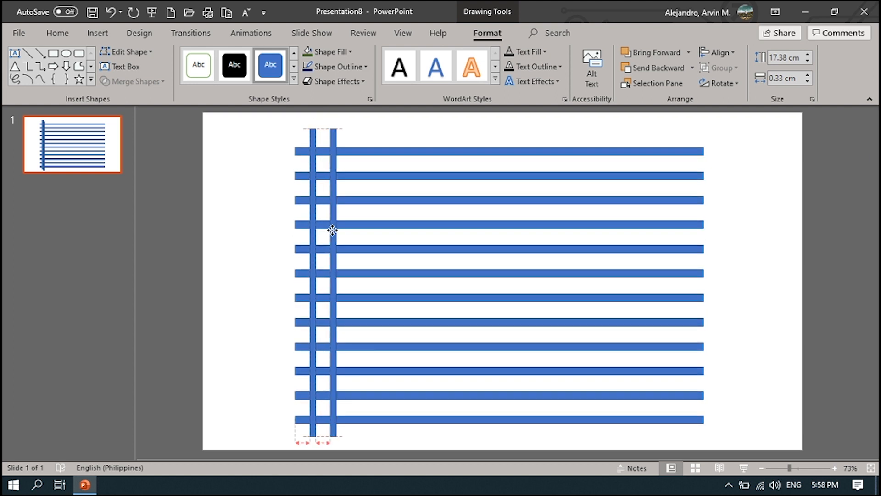
key(ctrl+d)
key(ctrl+d)
key(ctrl+d)
key(ctrl+d)
key(ctrl+d)
key(ctrl+d)
key(ctrl+d)
key(ctrl+d)
key(ctrl+d)
key(ctrl+d)
key(ctrl+d)
key(ctrl+d)
key(ctrl+d)
key(ctrl+d)
key(ctrl+d)
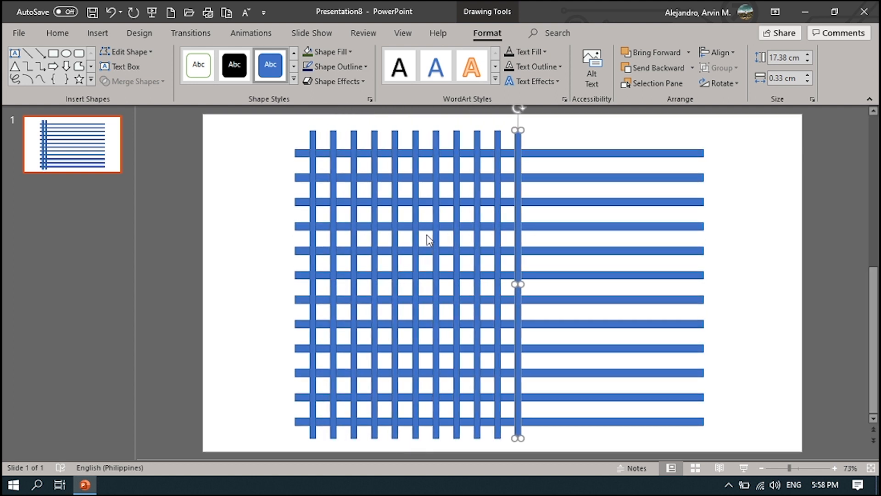
key(ctrl+d)
key(ctrl+d)
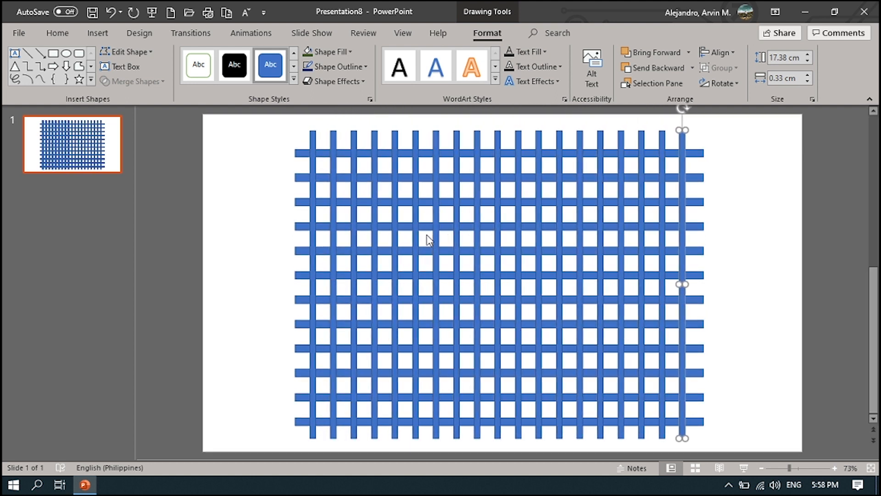
click(775, 235)
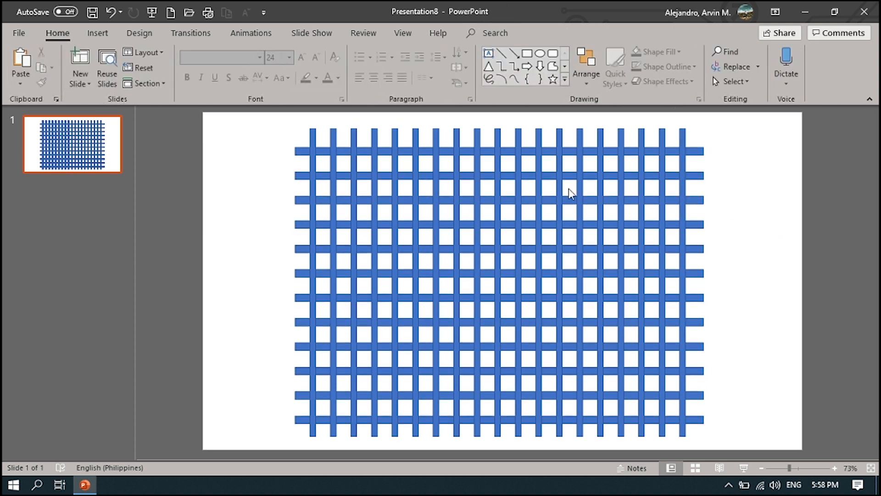